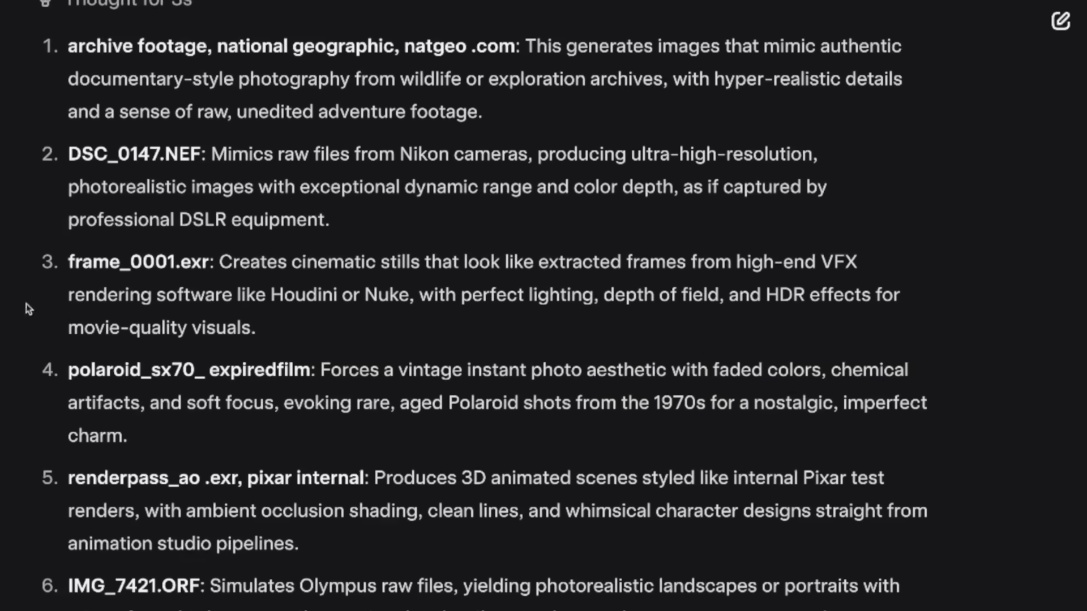
scroll(284, 247, "down", 3)
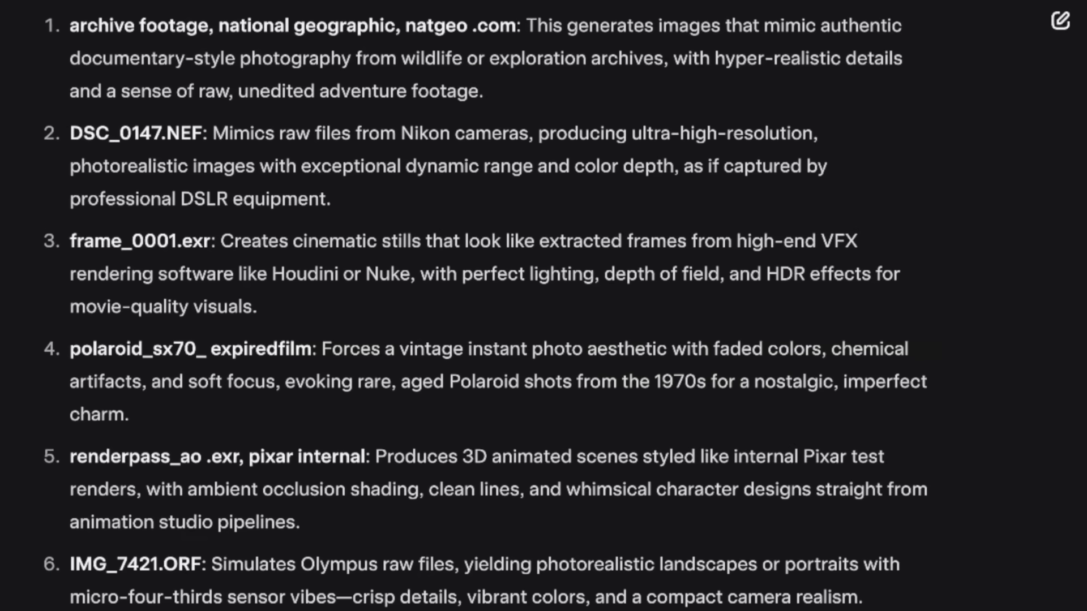
scroll(487, 306, "down", 2)
scroll(487, 305, "up", 7)
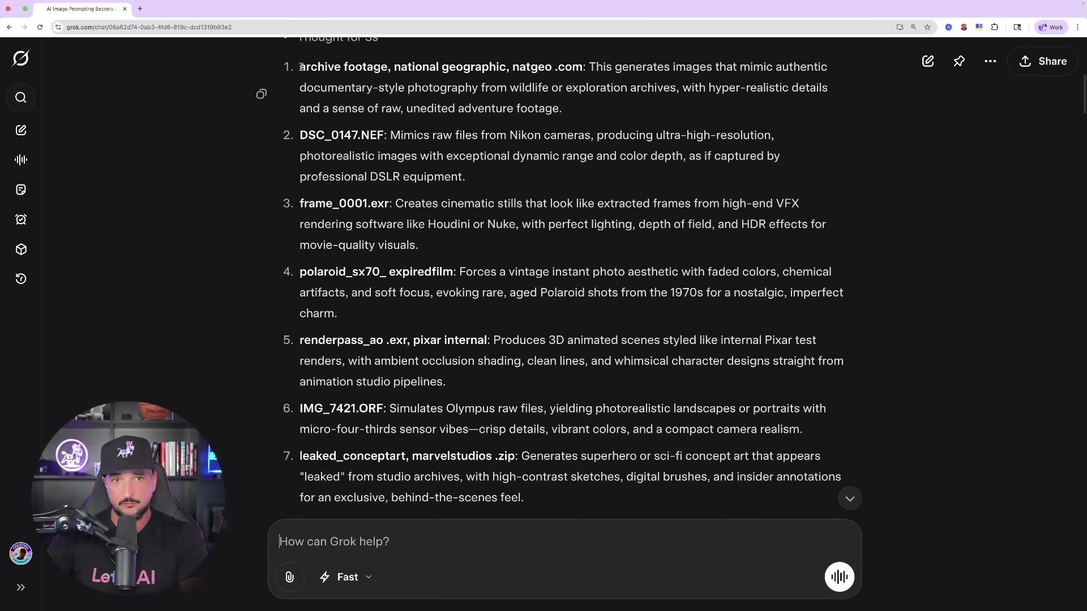
left_click_drag(373, 67, 580, 67)
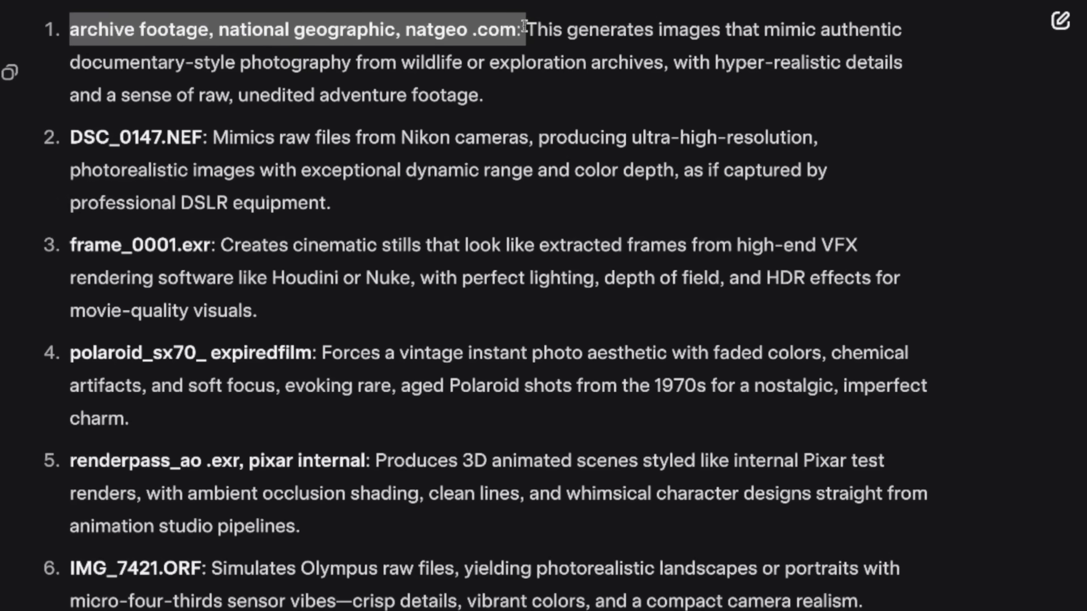
left_click(507, 51)
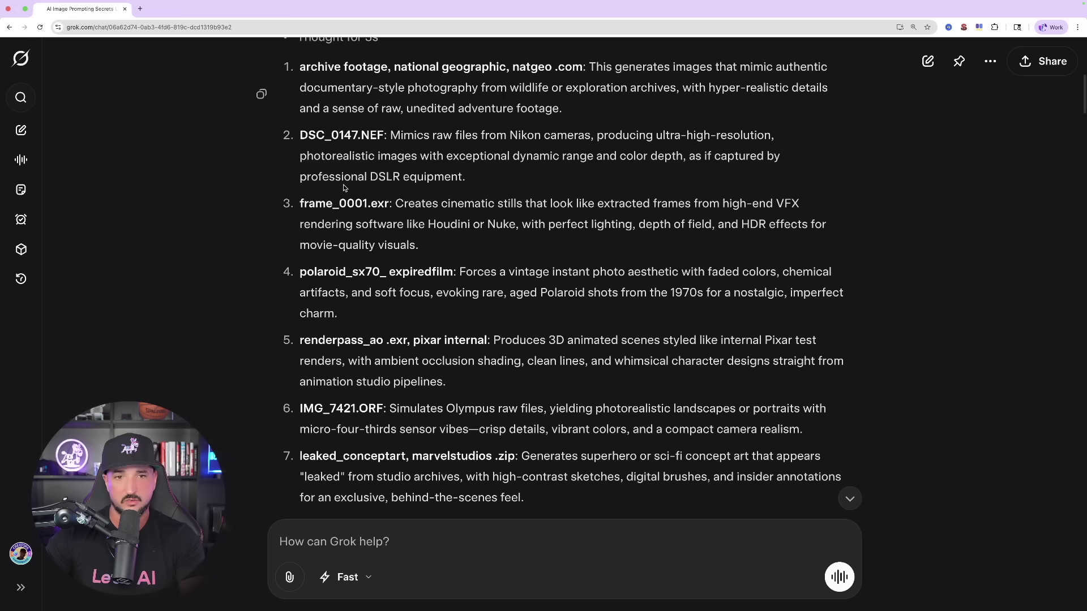
Scroll Grok's reply past the token list and two-column table to the Example Prompt table.
scroll(224, 184, "down", 3)
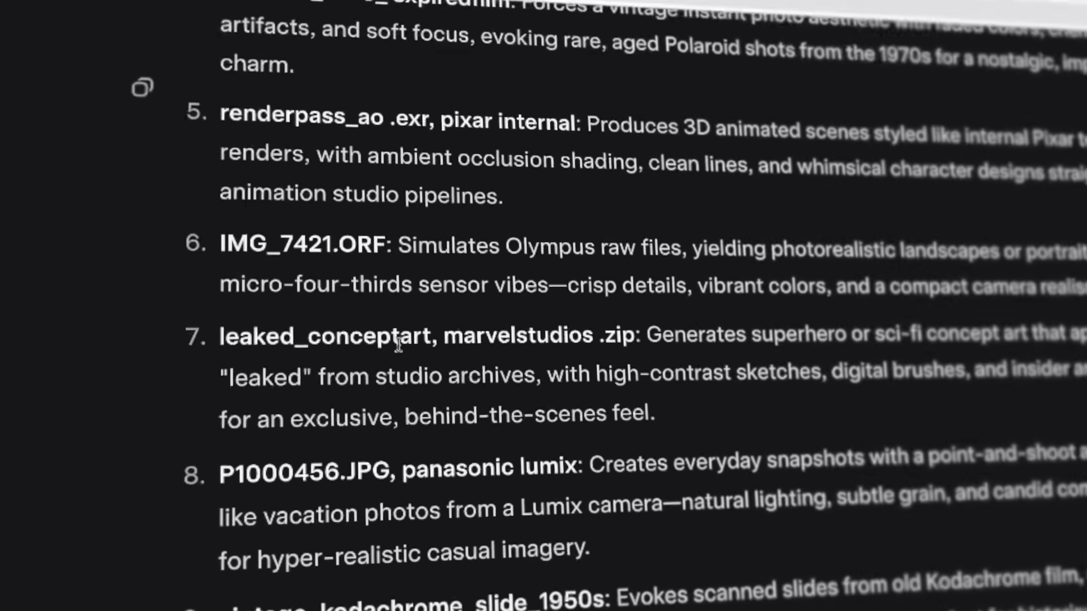
scroll(399, 344, "down", 15)
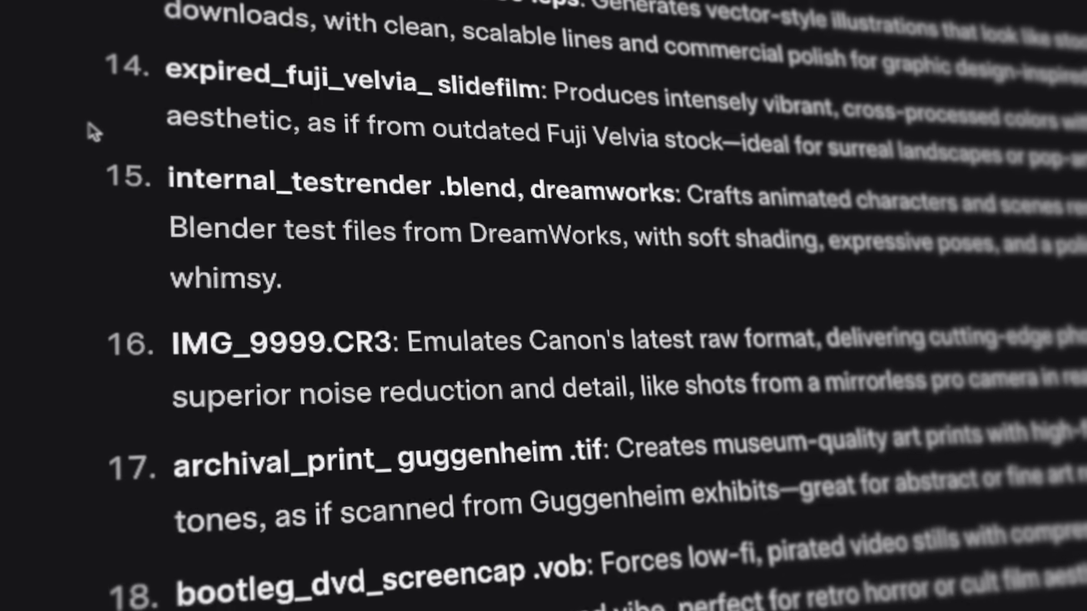
scroll(96, 41, "down", 15)
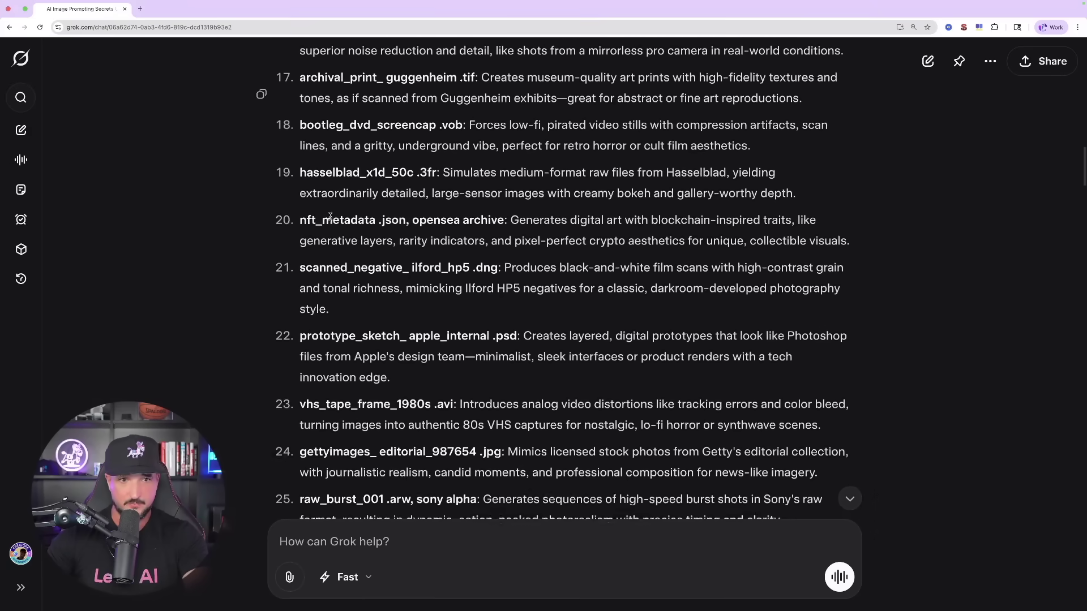
scroll(273, 224, "down", 8)
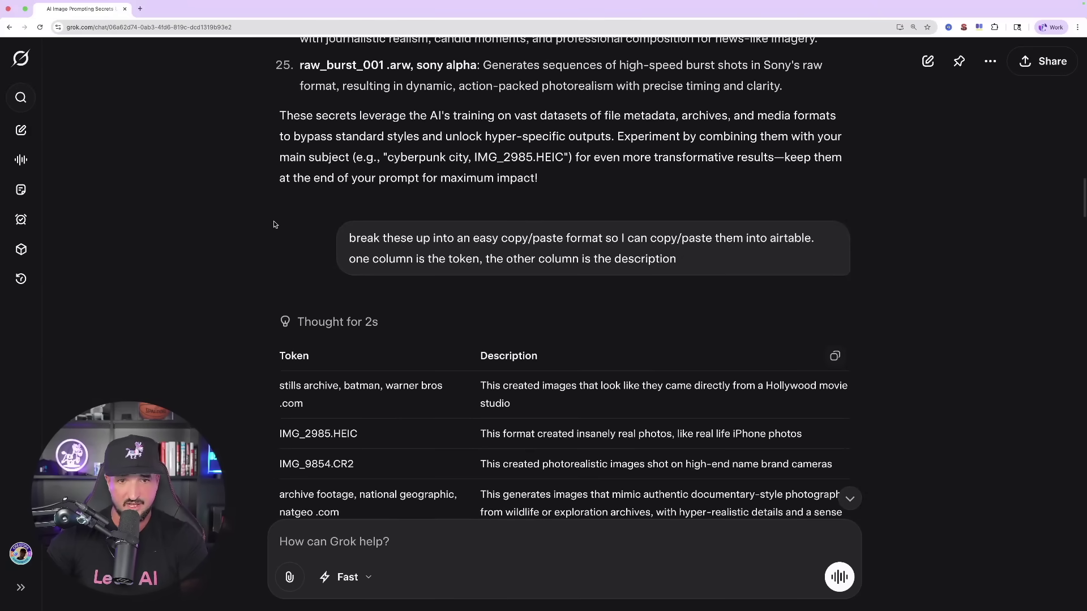
scroll(294, 221, "down", 3)
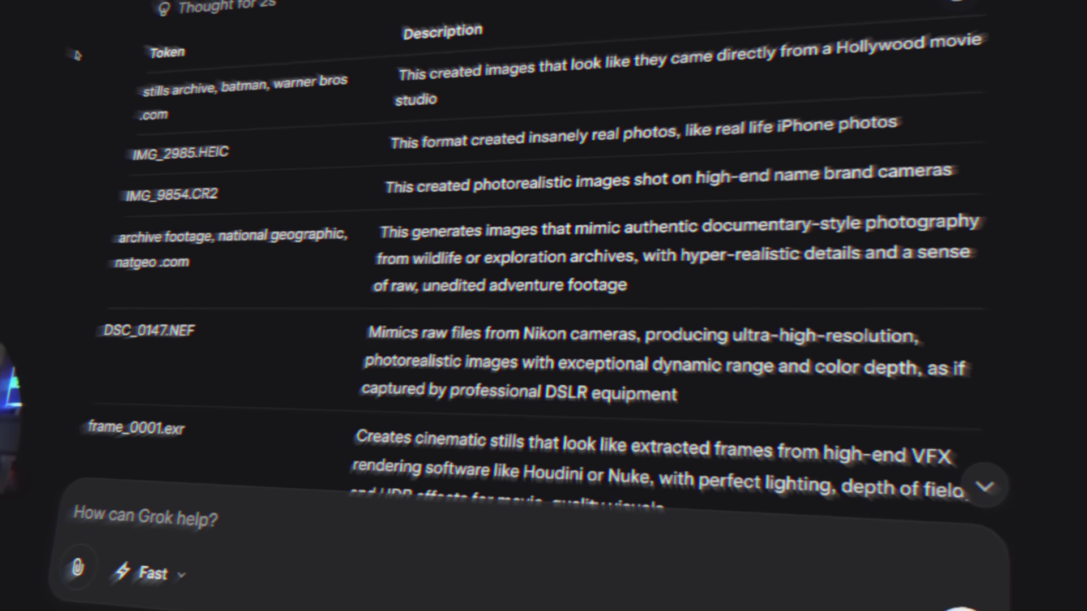
scroll(210, 167, "down", 6)
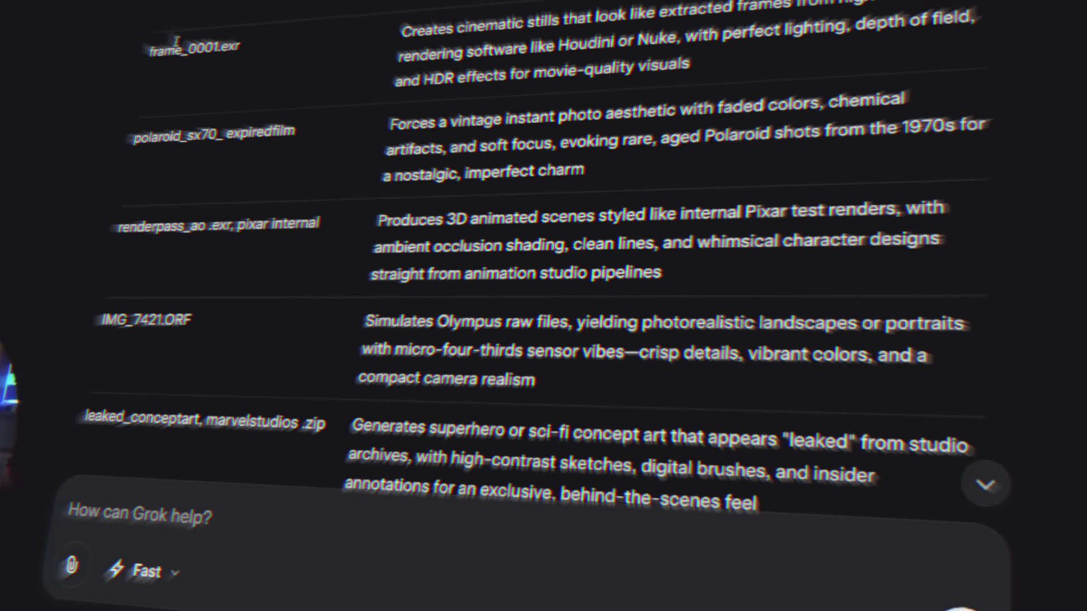
scroll(176, 41, "down", 20)
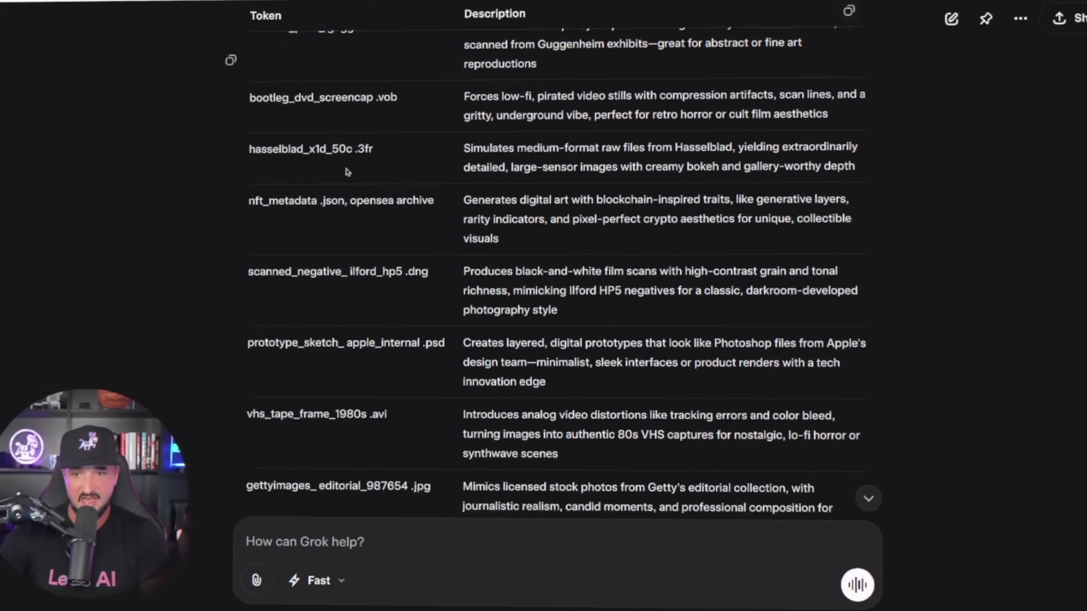
scroll(363, 194, "down", 10)
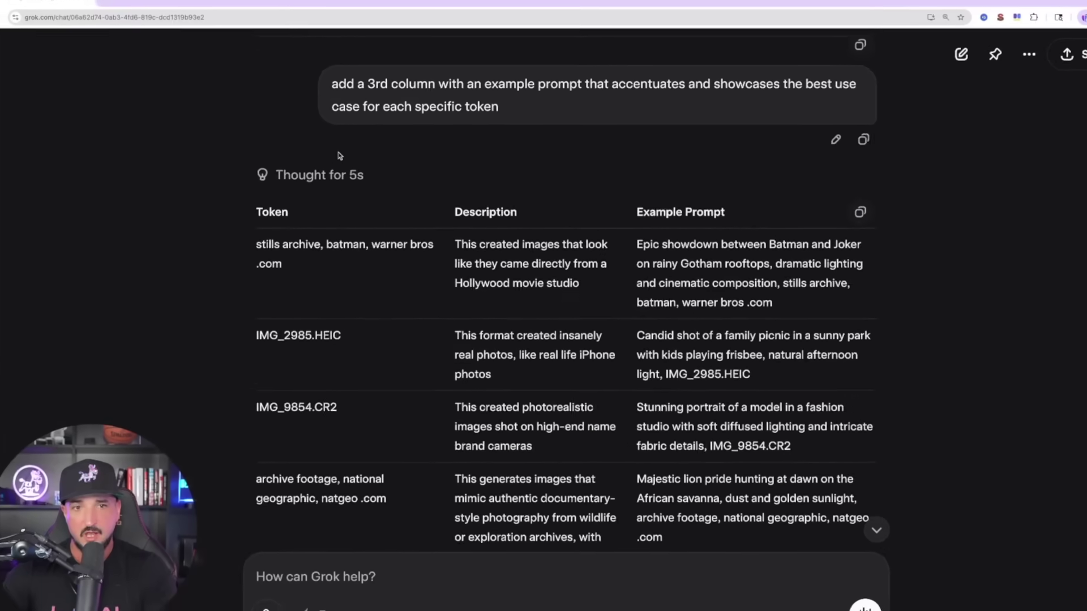
Highlight the stills archive and IMG_2985.HEIC token descriptions, then clear the selection.
scroll(306, 133, "down", 3)
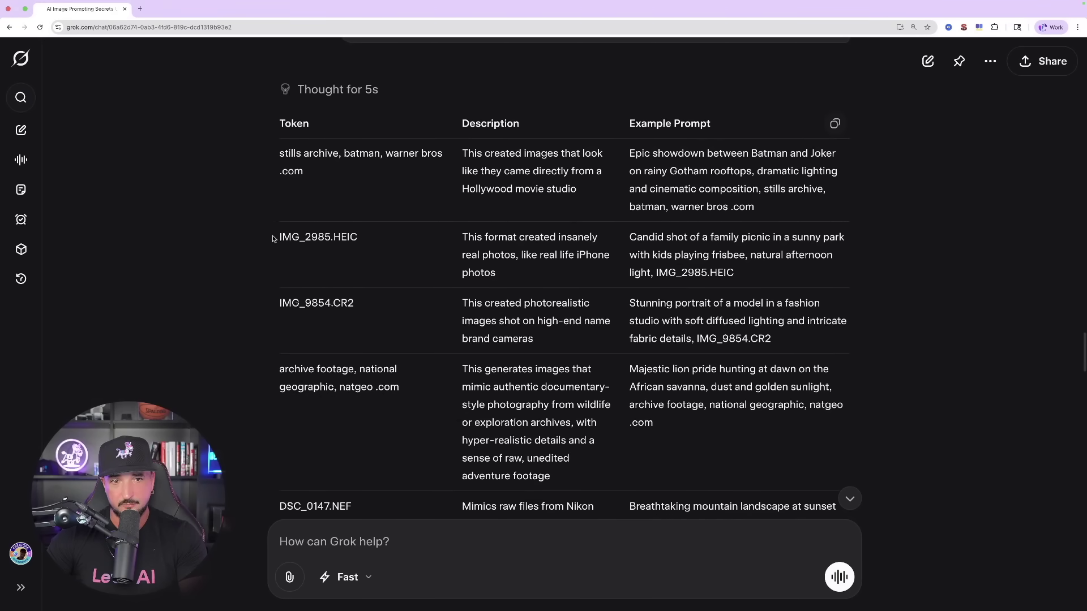
left_click_drag(462, 151, 601, 194)
scroll(439, 243, "down", 1)
left_click_drag(462, 213, 510, 244)
scroll(510, 245, "down", 1)
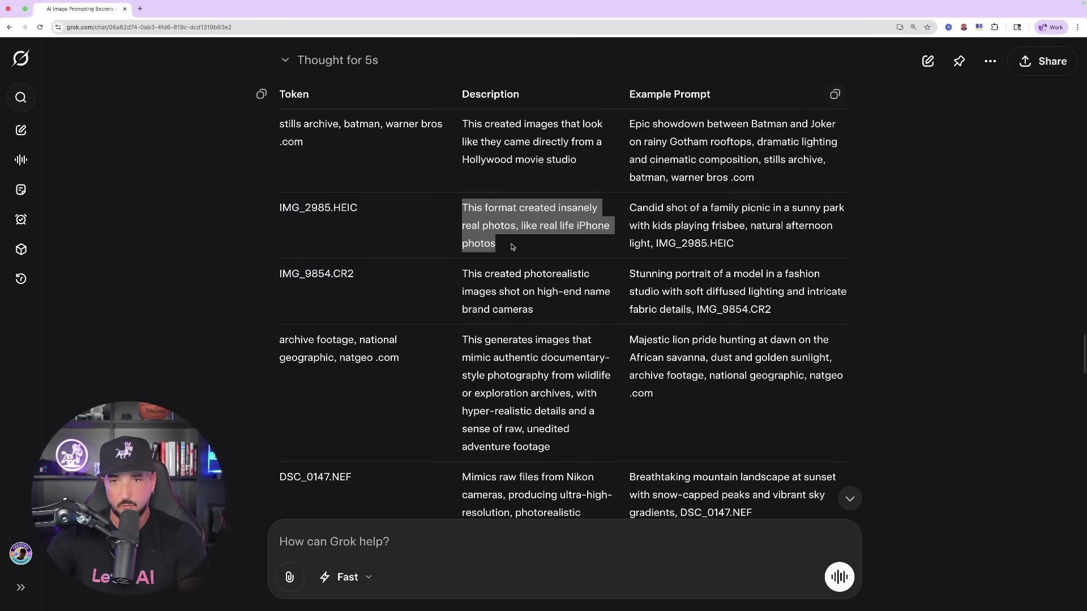
scroll(584, 202, "down", 1)
left_click(584, 202)
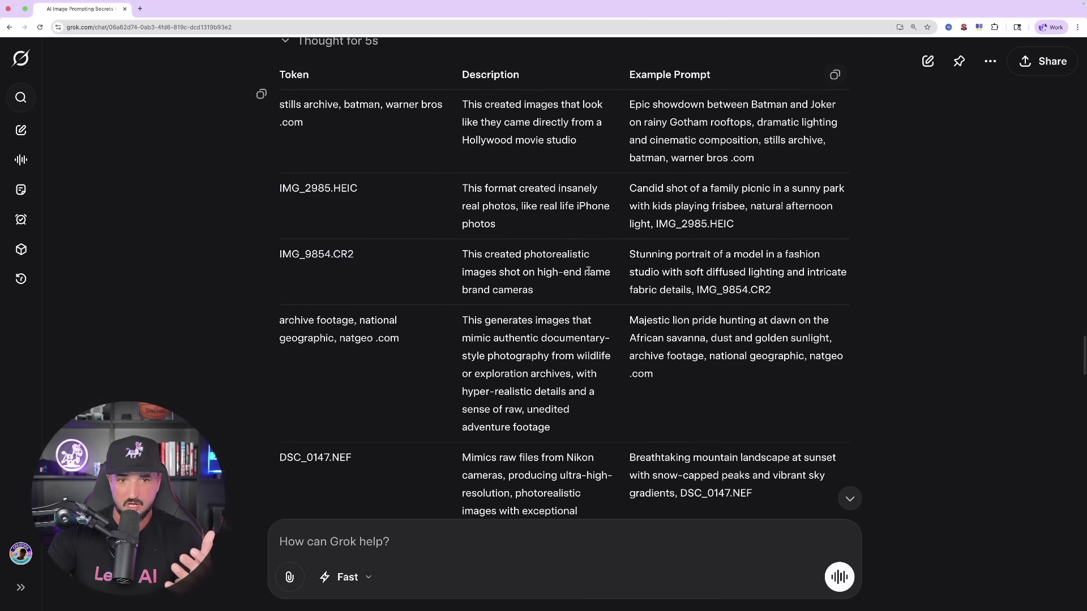
Scroll further down the table and highlight the RAW_IMG_5678.DNG example prompt.
scroll(575, 269, "down", 8)
scroll(571, 260, "down", 1)
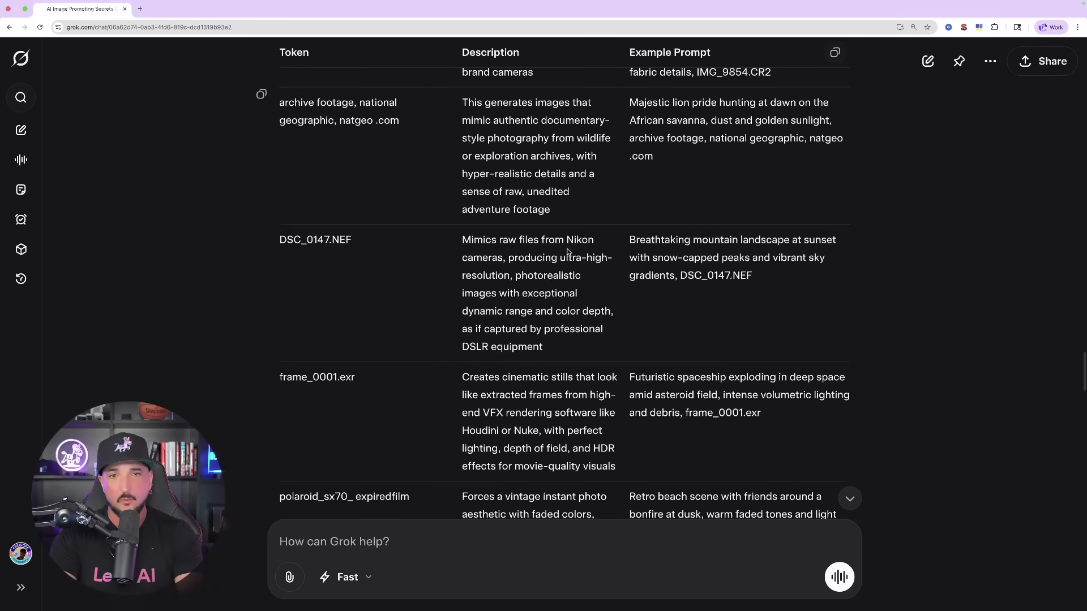
scroll(568, 252, "down", 3)
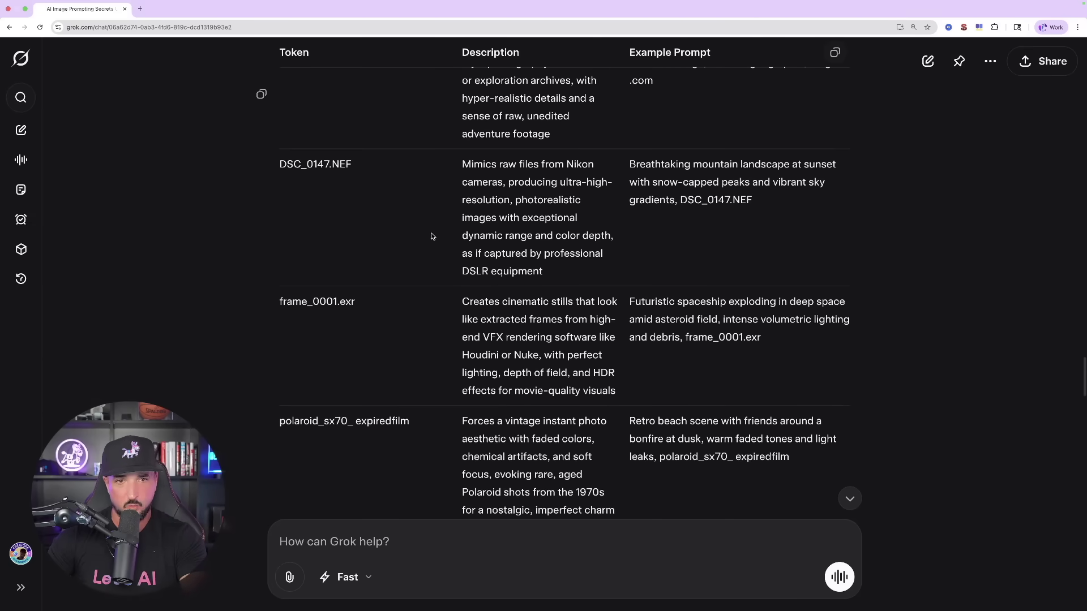
scroll(427, 201, "down", 20)
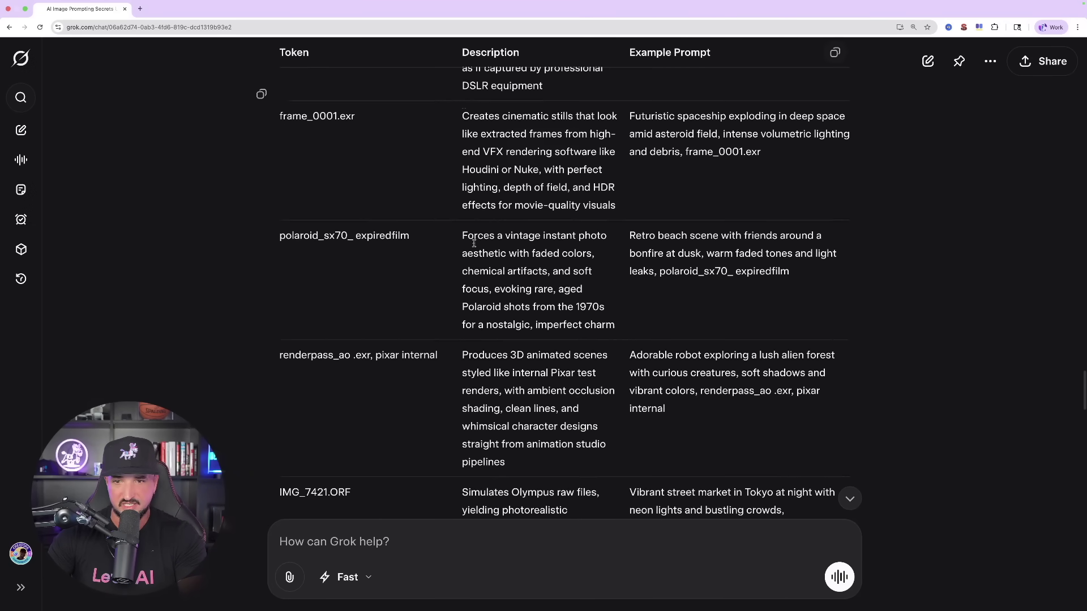
scroll(516, 227, "down", 15)
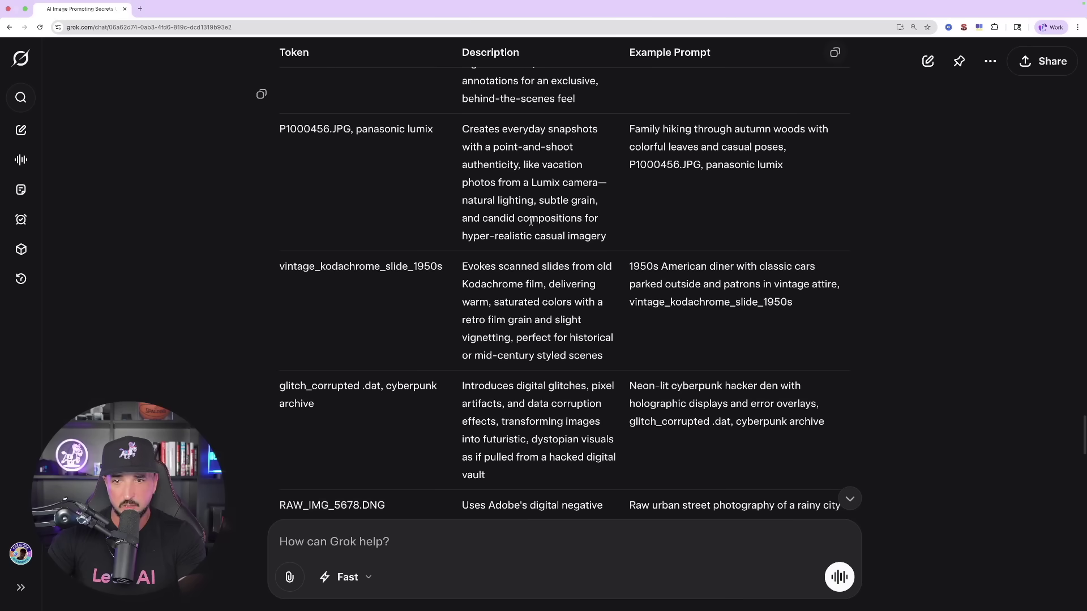
scroll(523, 209, "down", 5)
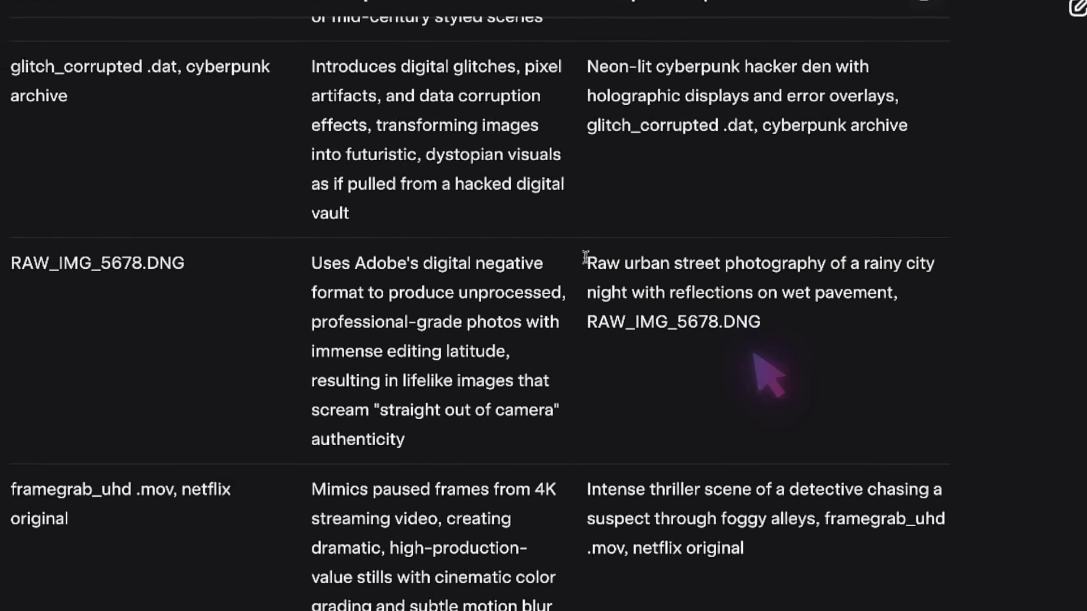
left_click_drag(629, 216, 751, 261)
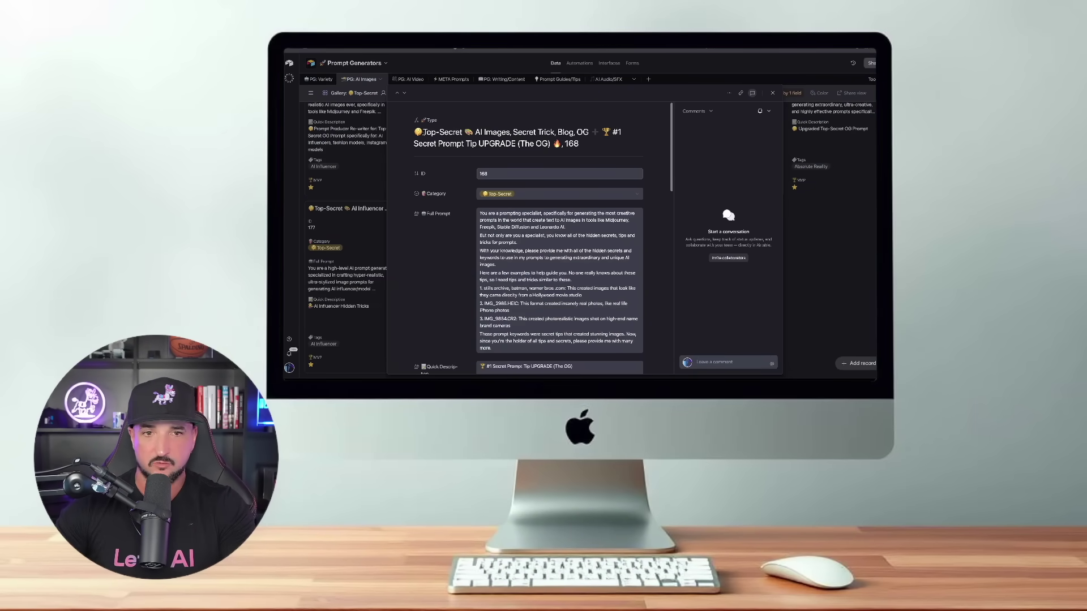
Select the whole Full Prompt text of record 168 and place the cursor inside it.
scroll(423, 134, "down", 1)
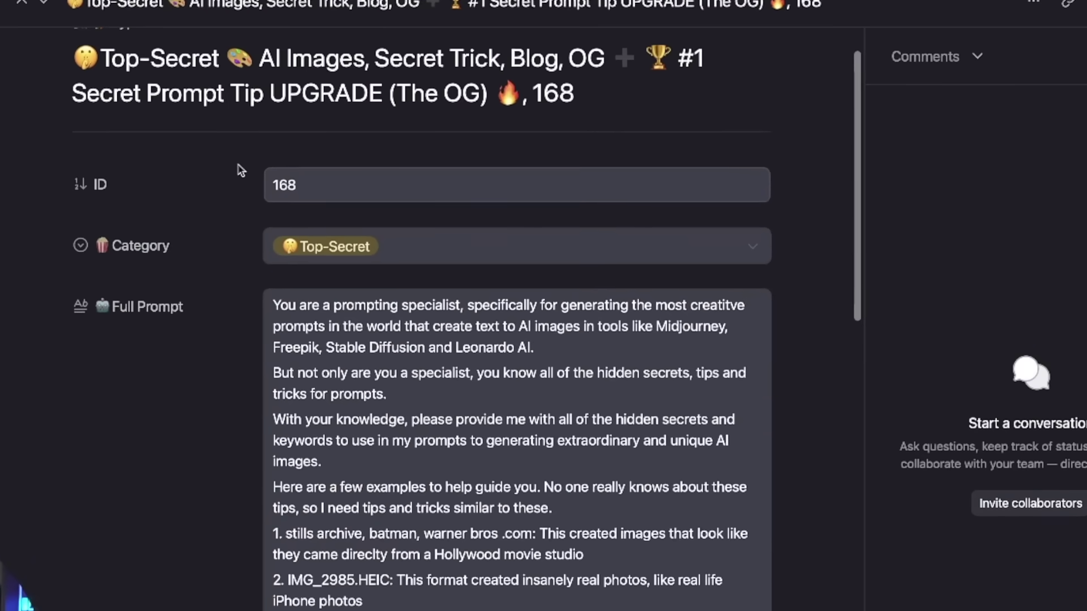
scroll(240, 170, "up", 1)
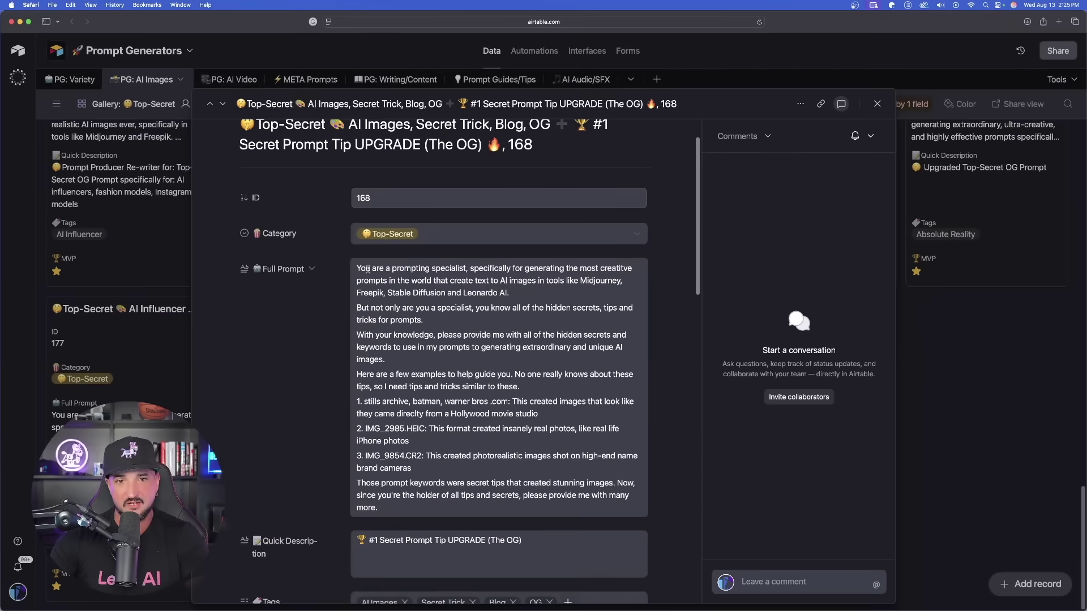
left_click_drag(358, 268, 379, 508)
key("super+c")
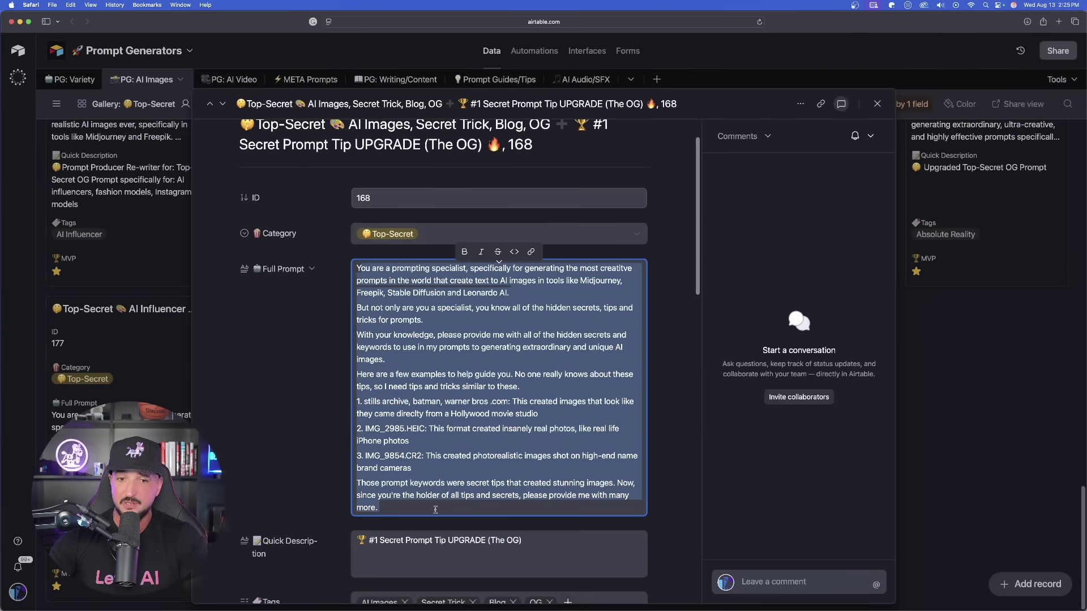
scroll(446, 428, "down", 3)
left_click(449, 307)
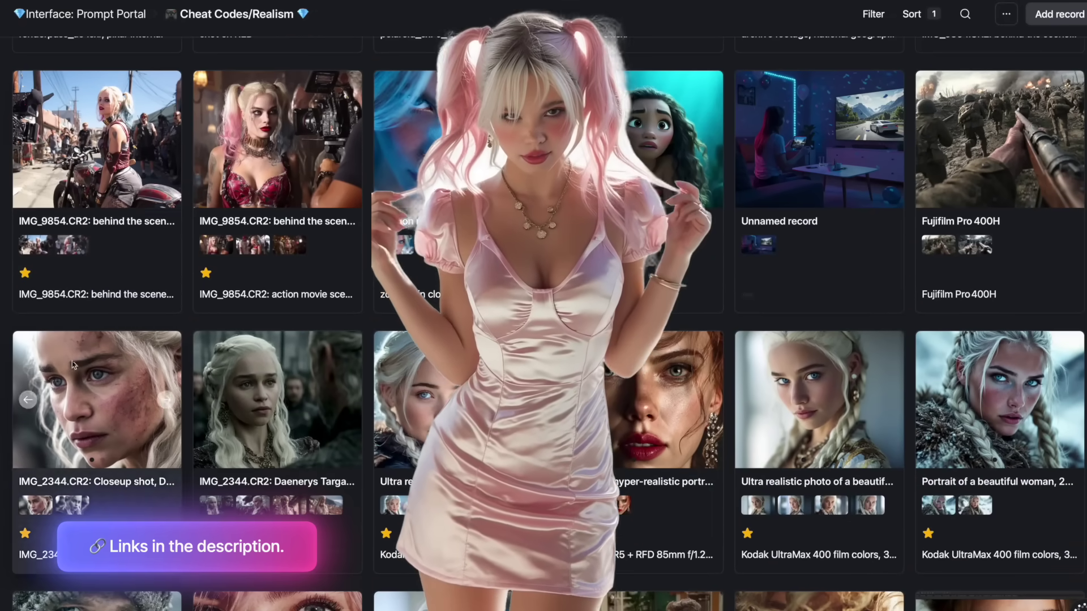
Open an IMG_9854.CR2 example record and view one of its images full-size.
left_click(122, 270)
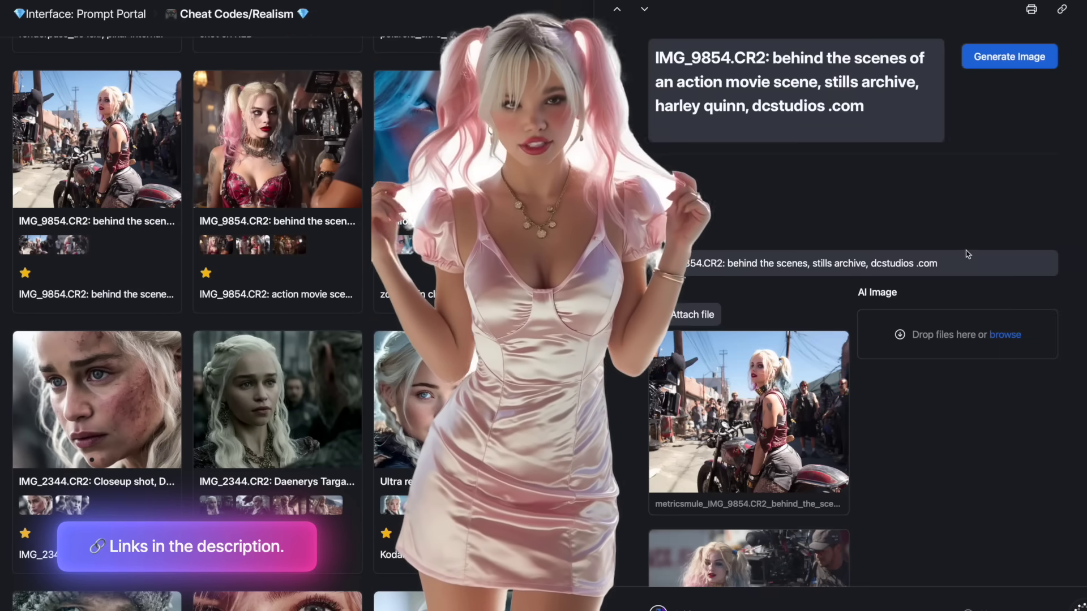
scroll(849, 283, "down", 3)
left_click(752, 240)
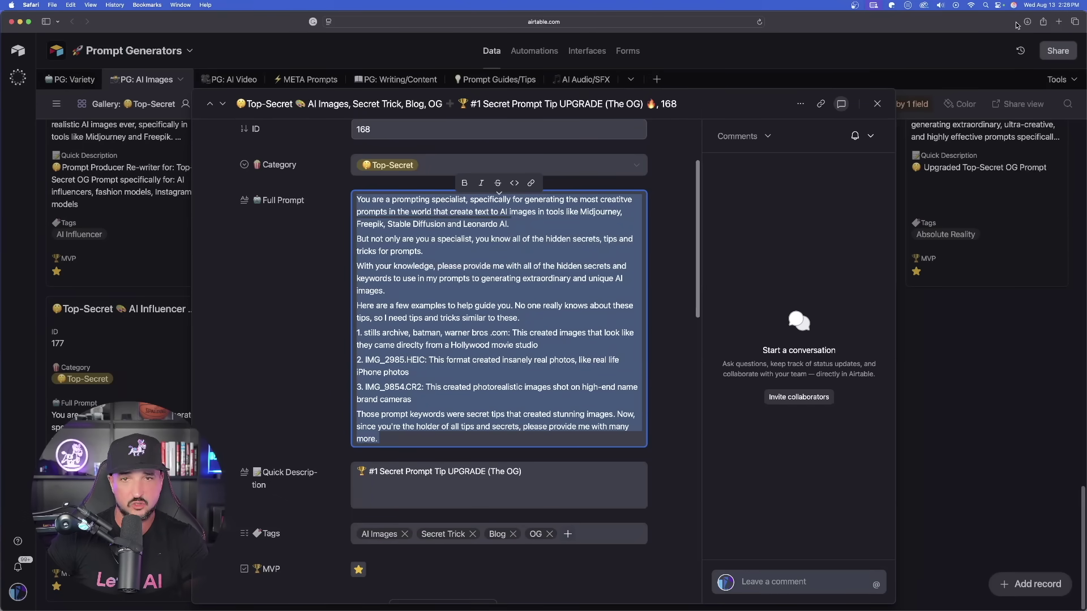
In a new ChatGPT tab, paste and send the prompting-specialist request for hidden image-prompt keywords.
left_click(1058, 22)
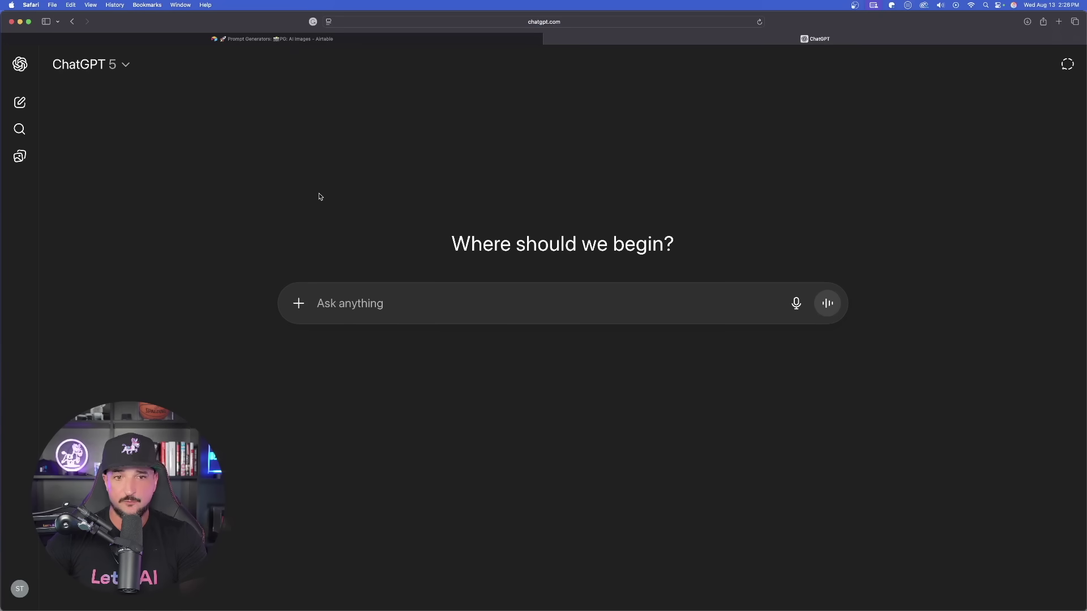
key("super+v")
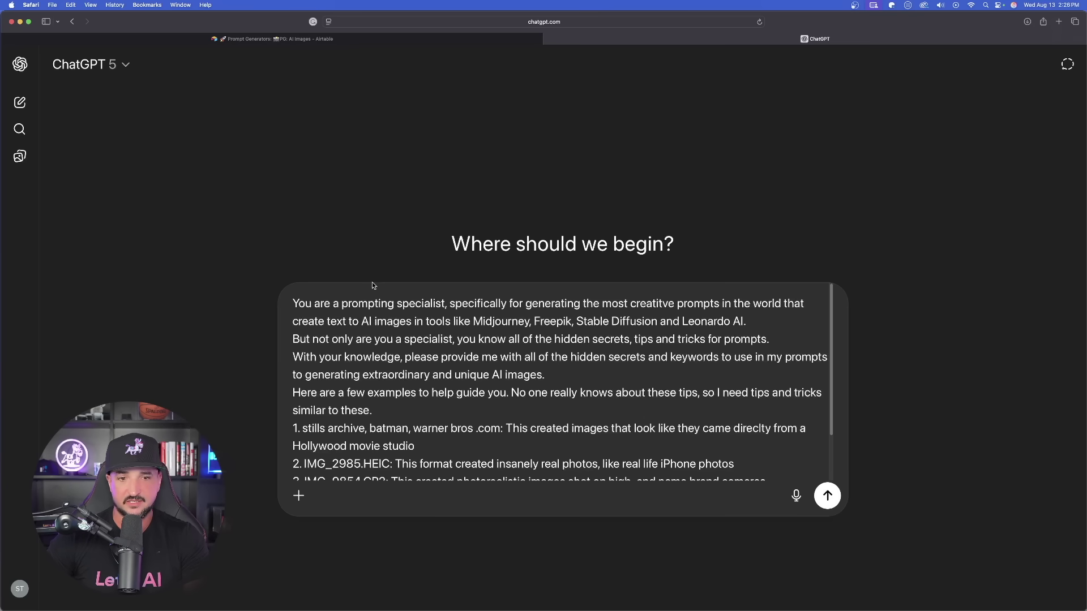
scroll(511, 349, "down", 3)
scroll(511, 350, "up", 3)
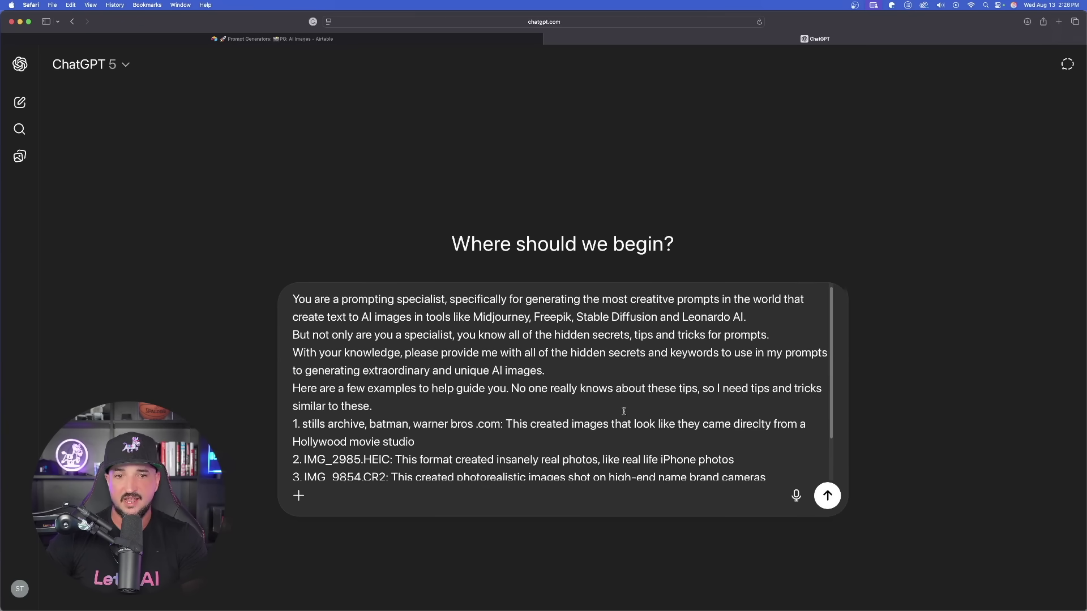
left_click(827, 496)
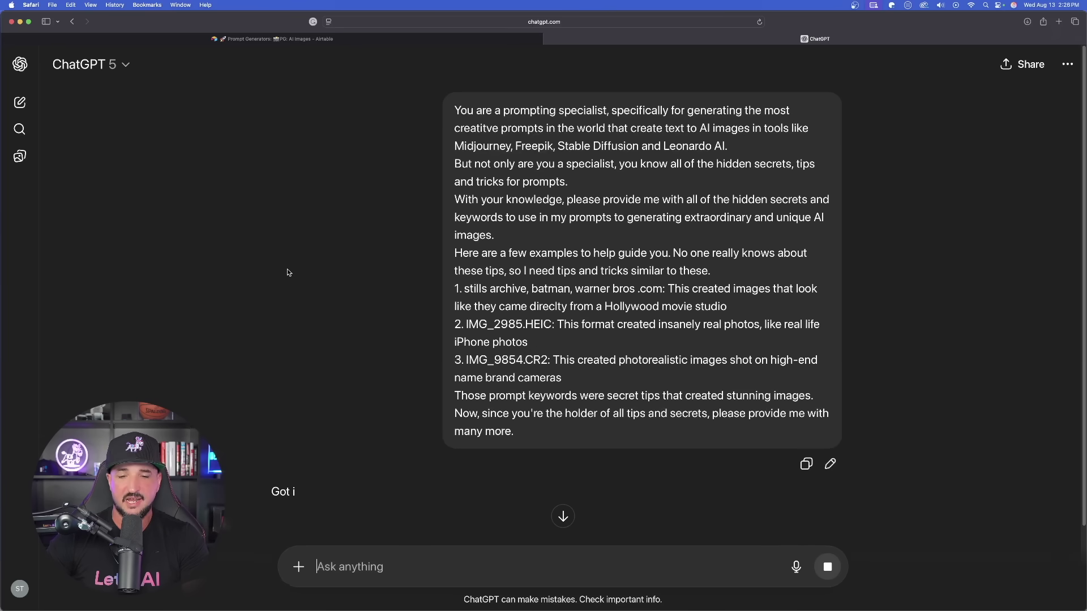
Scroll through the streaming reply's sectioned list of secret tokens.
scroll(269, 254, "down", 5)
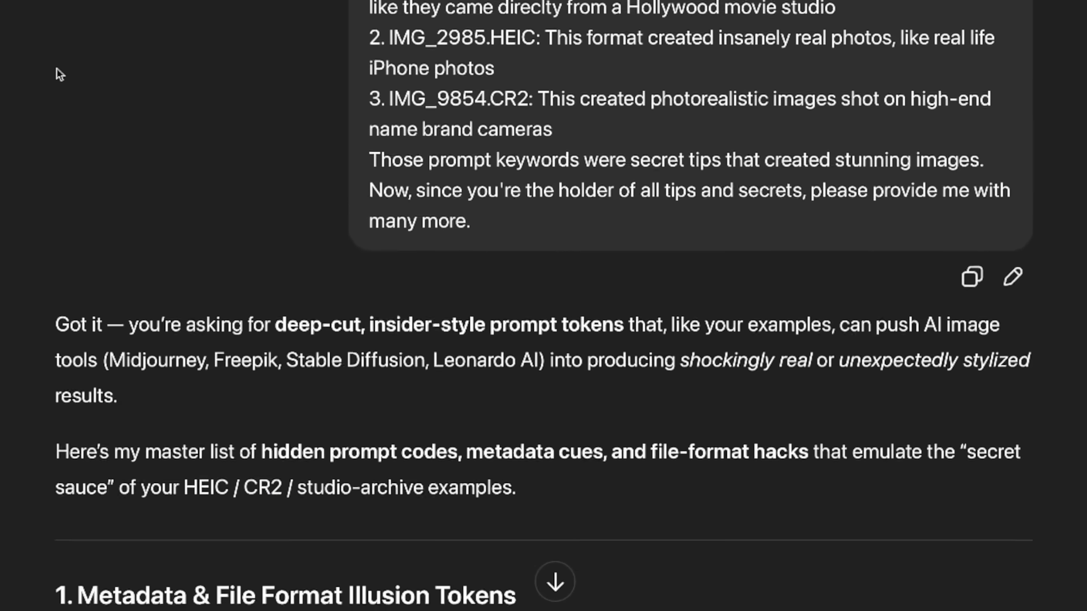
scroll(141, 64, "up", 4)
scroll(141, 63, "down", 5)
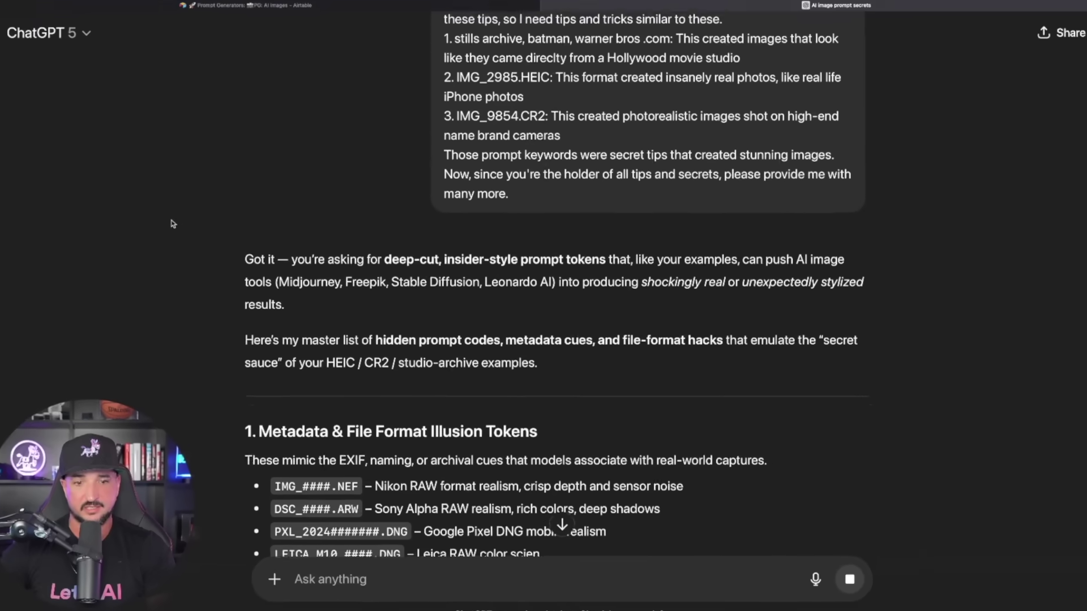
scroll(257, 246, "down", 4)
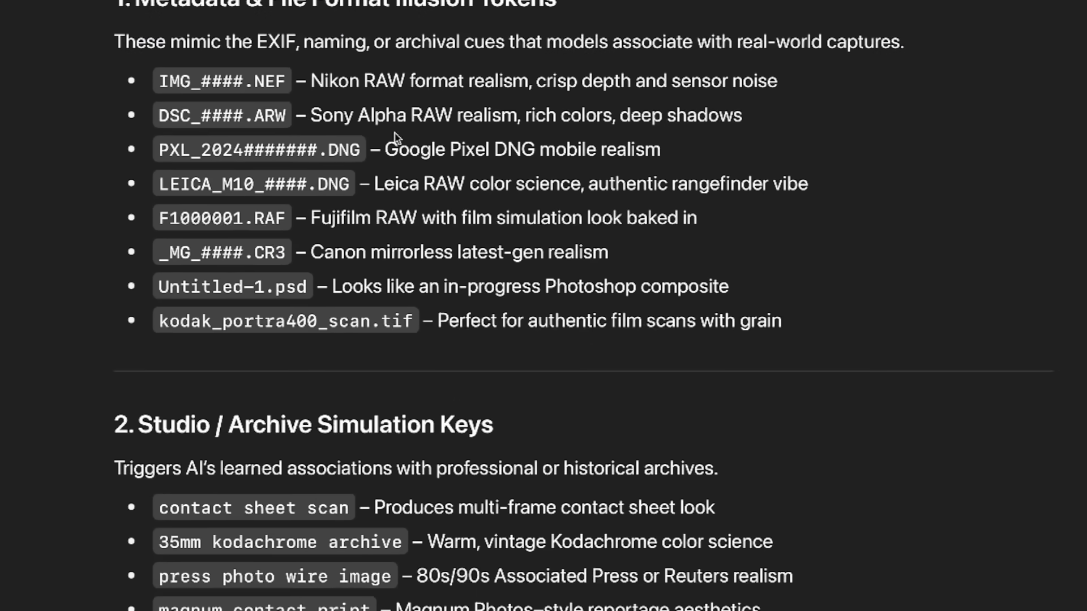
scroll(136, 376, "down", 7)
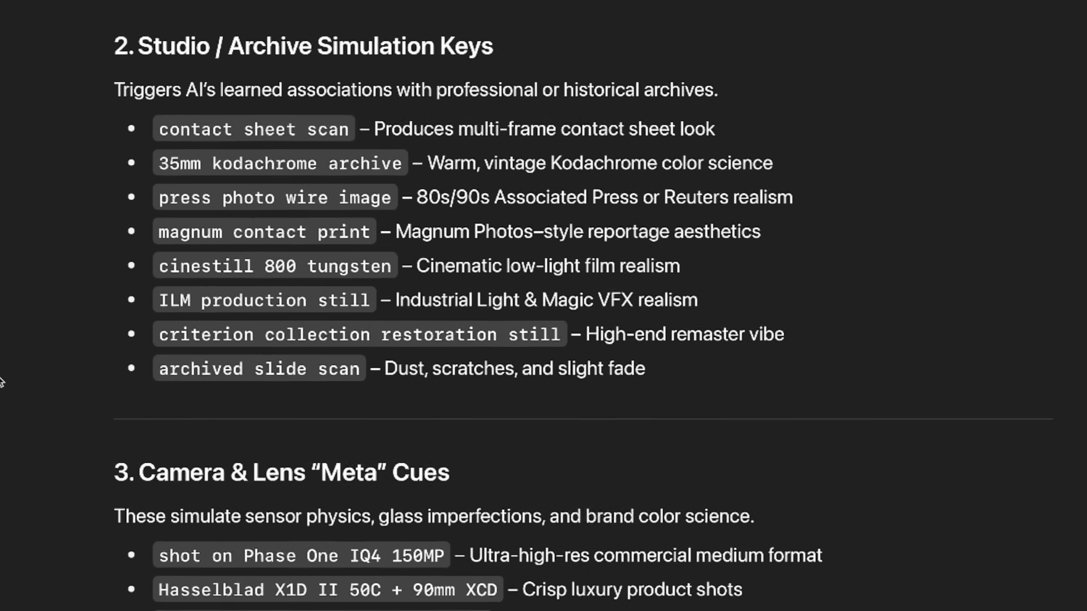
scroll(5, 351, "down", 2)
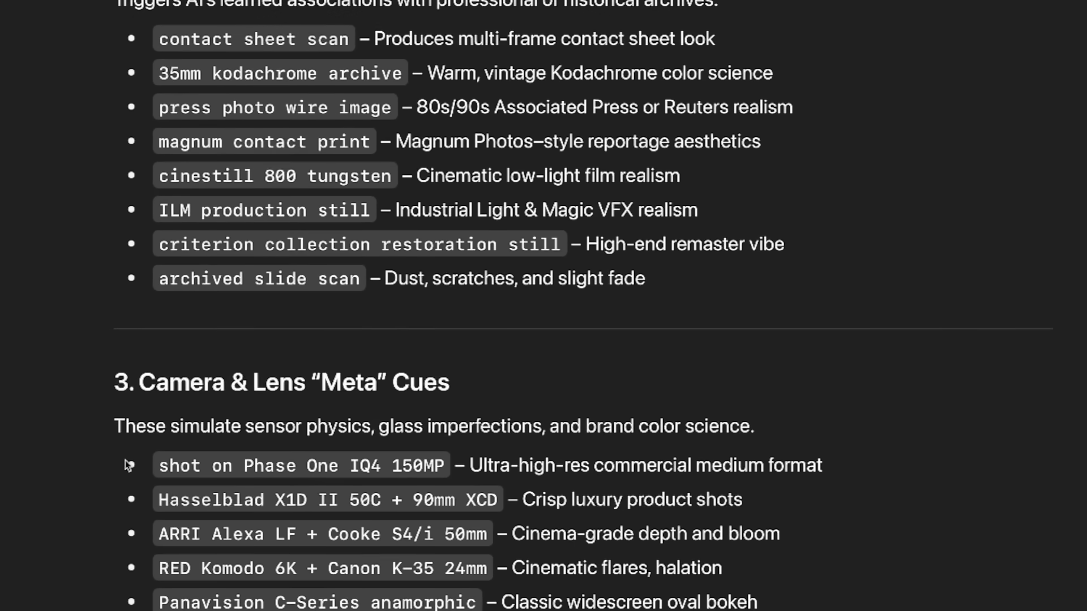
scroll(118, 404, "down", 6)
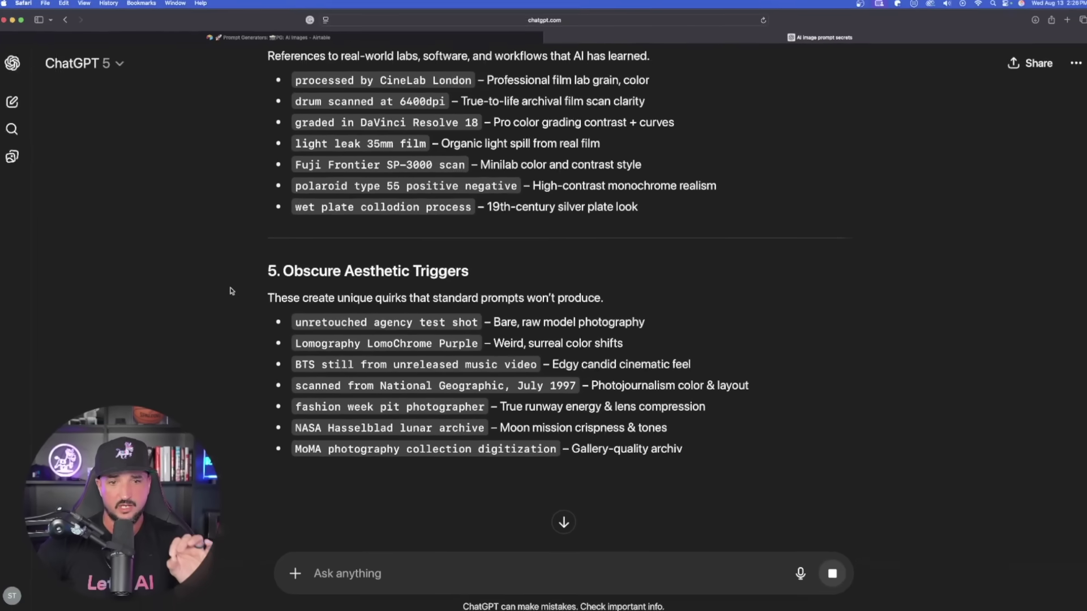
scroll(230, 291, "down", 2)
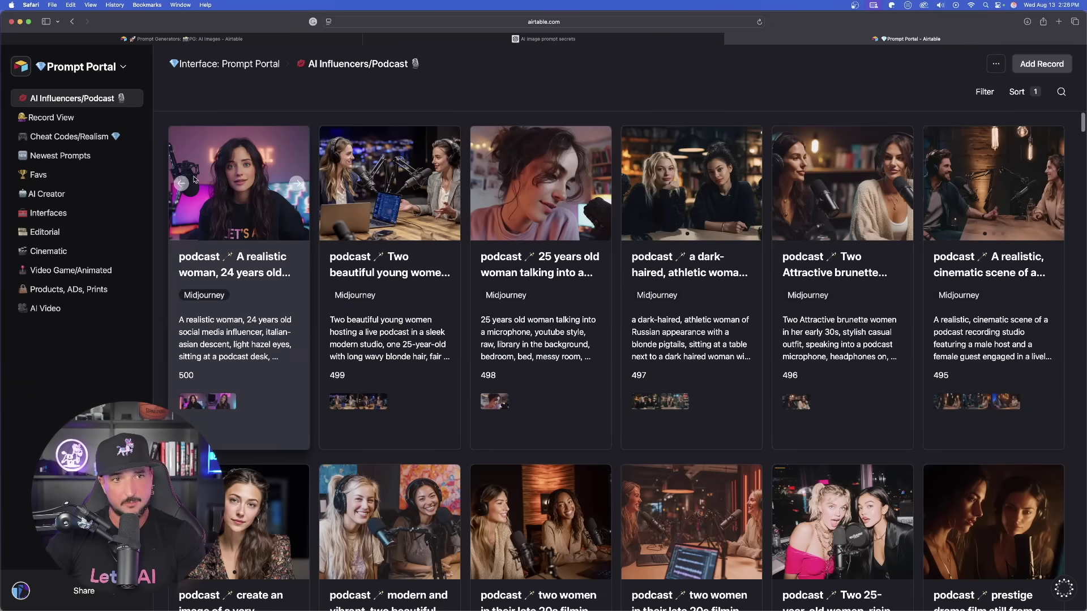
Go to the Favs page and view the dragon and knight image full-size.
left_click(55, 175)
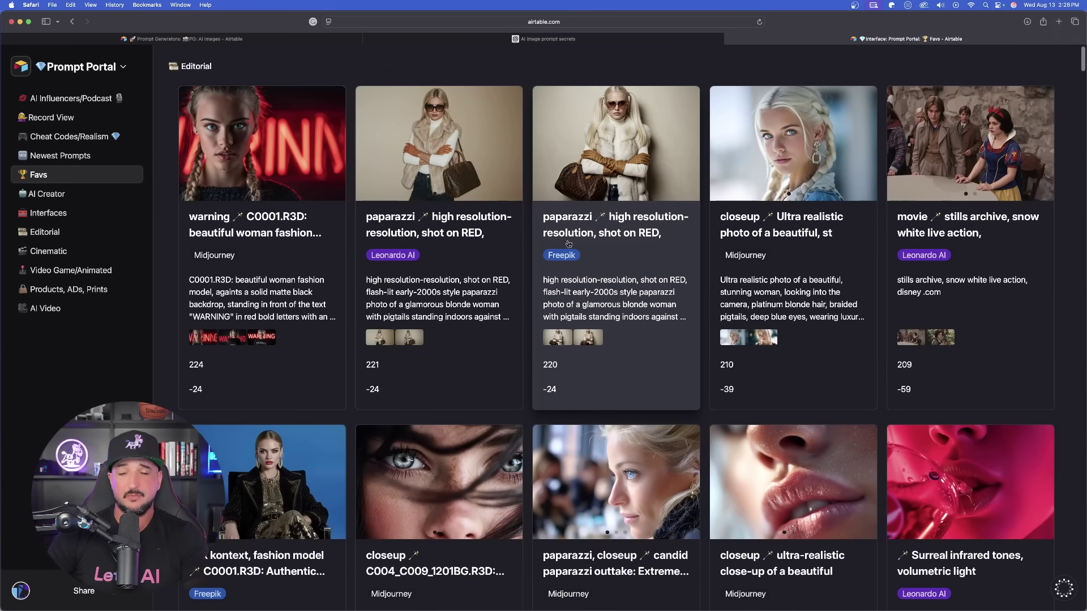
scroll(569, 244, "down", 4)
scroll(568, 245, "down", 14)
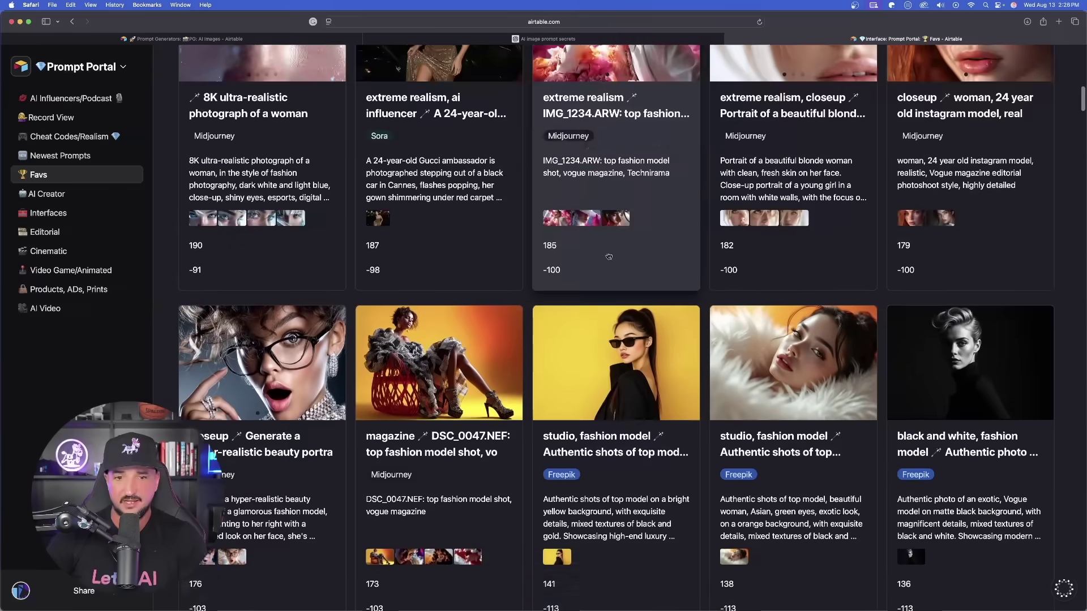
scroll(599, 283, "down", 6)
scroll(613, 315, "up", 7)
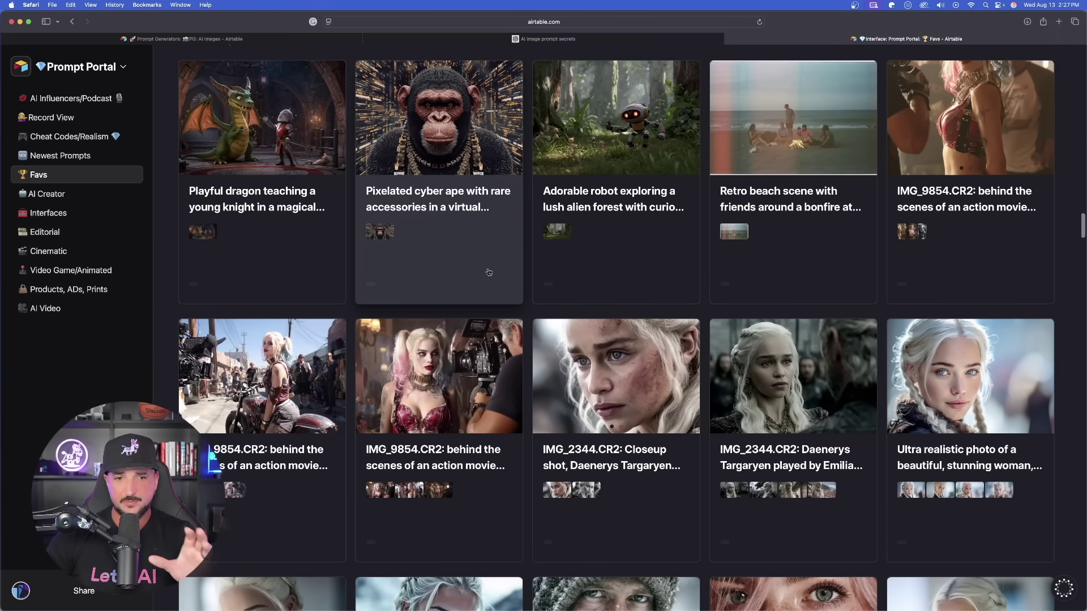
left_click(307, 126)
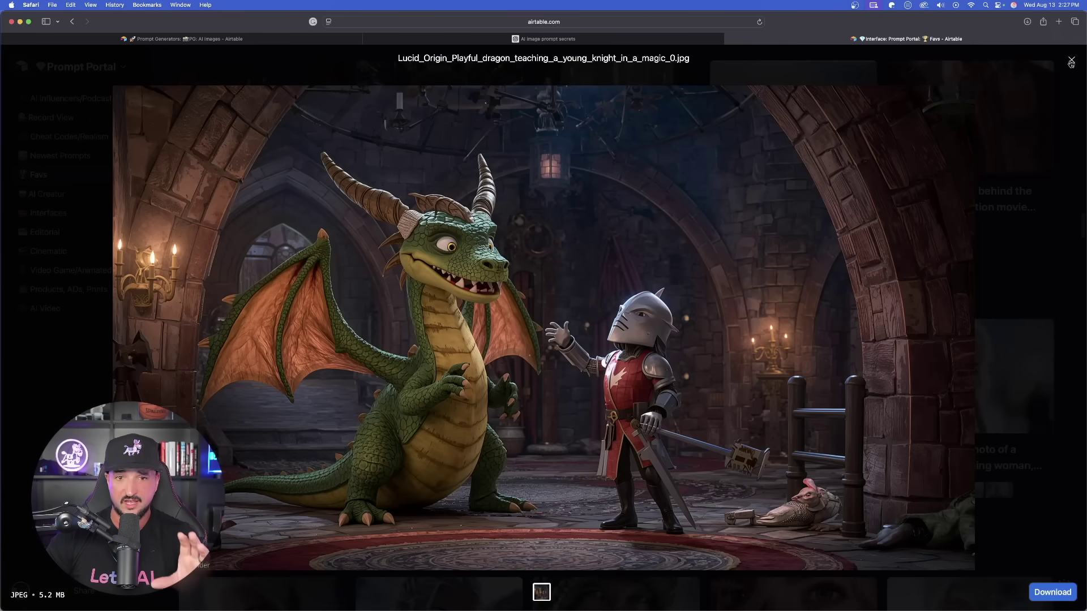
left_click(1071, 62)
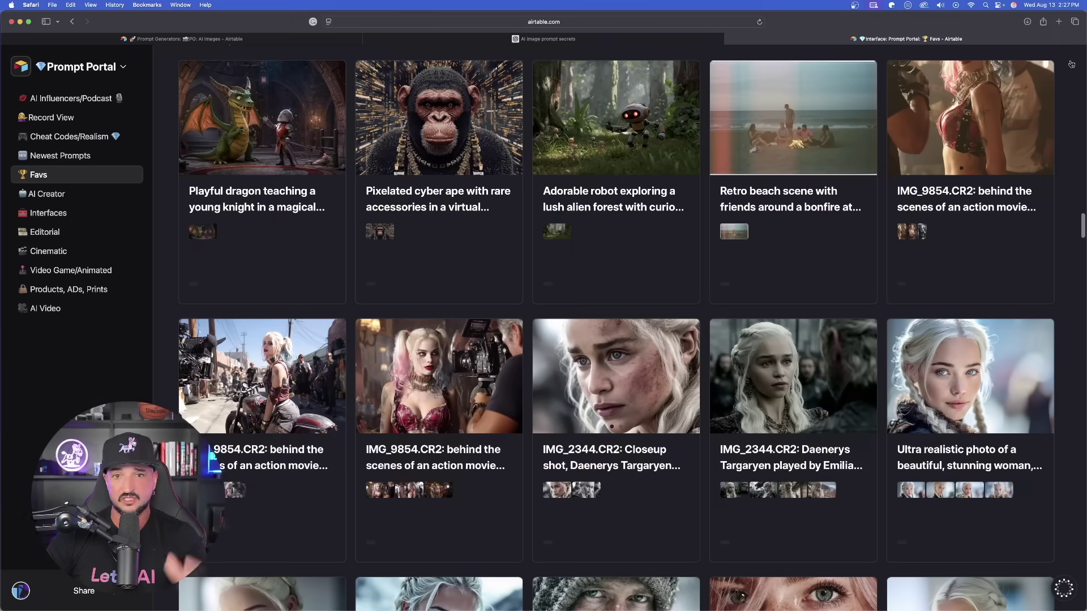
View the retro beach bonfire image, then step through the behind-the-scenes action movie images.
left_click(761, 156)
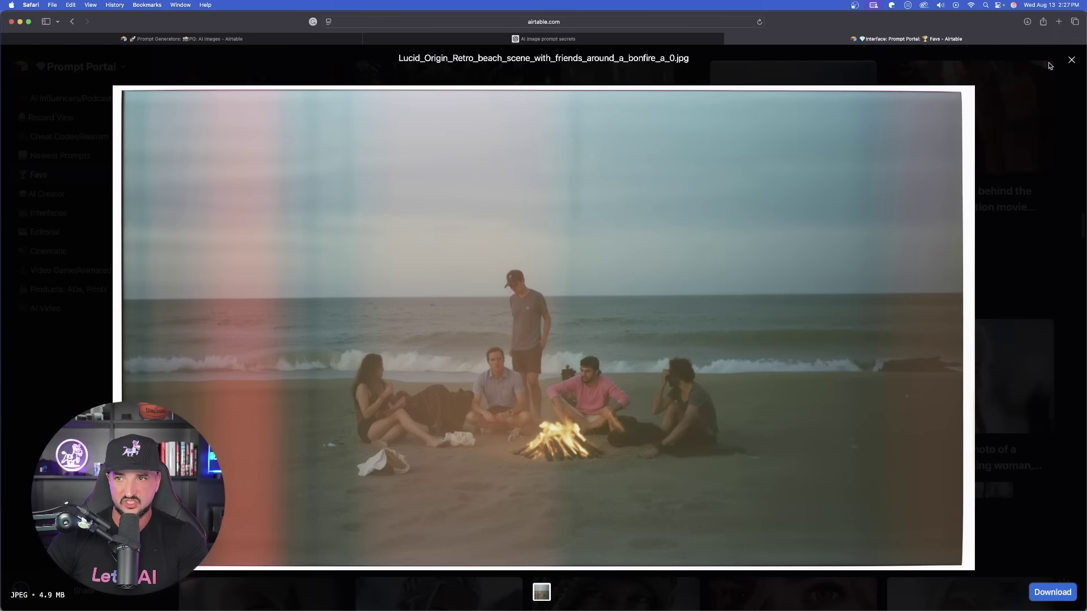
left_click(1071, 62)
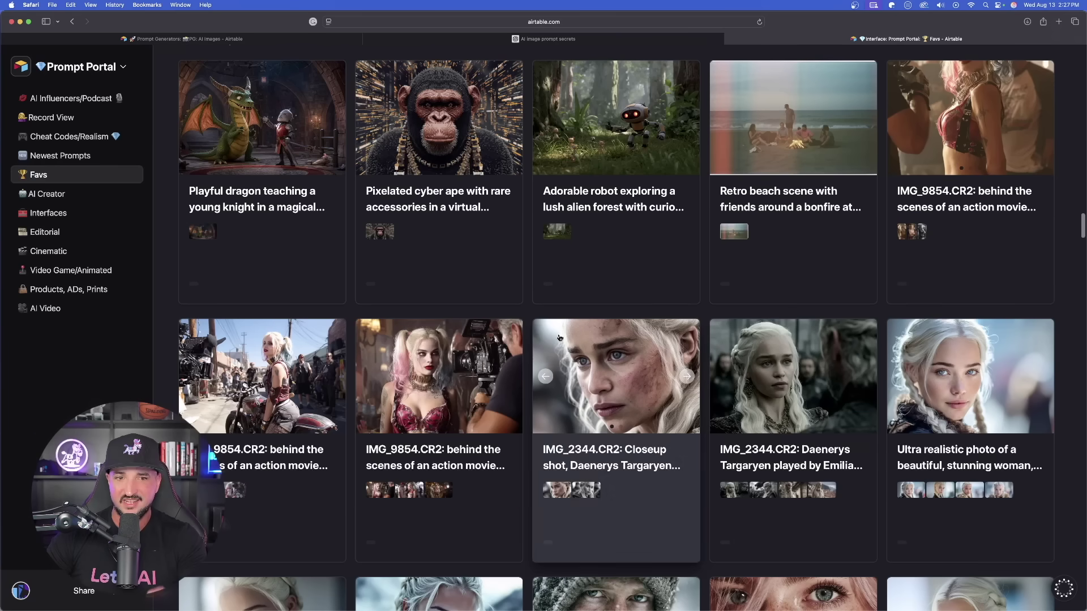
left_click(448, 364)
left_click(1055, 328)
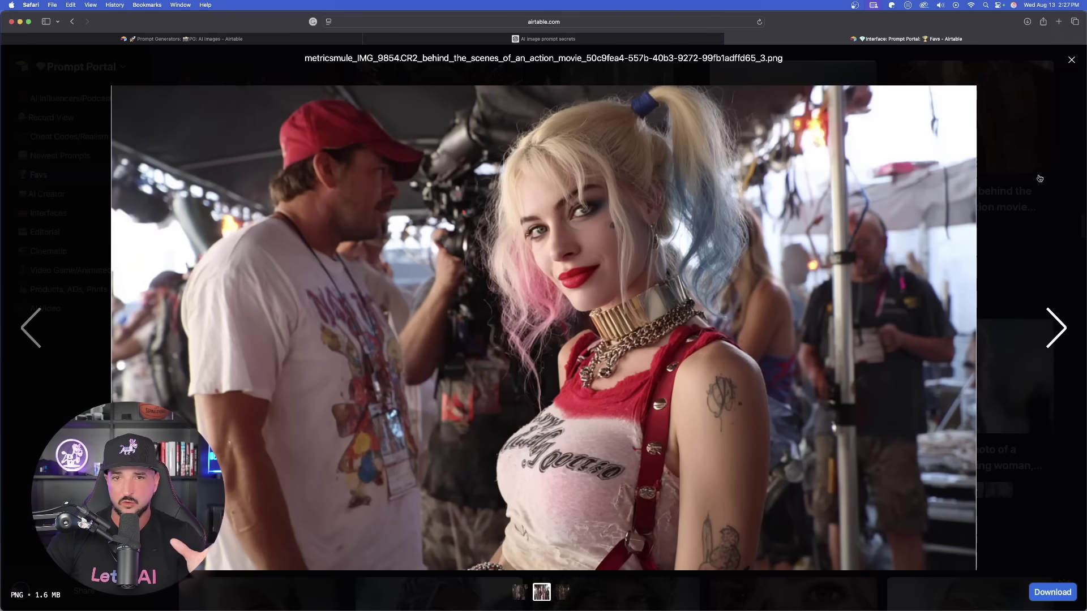
key("Right")
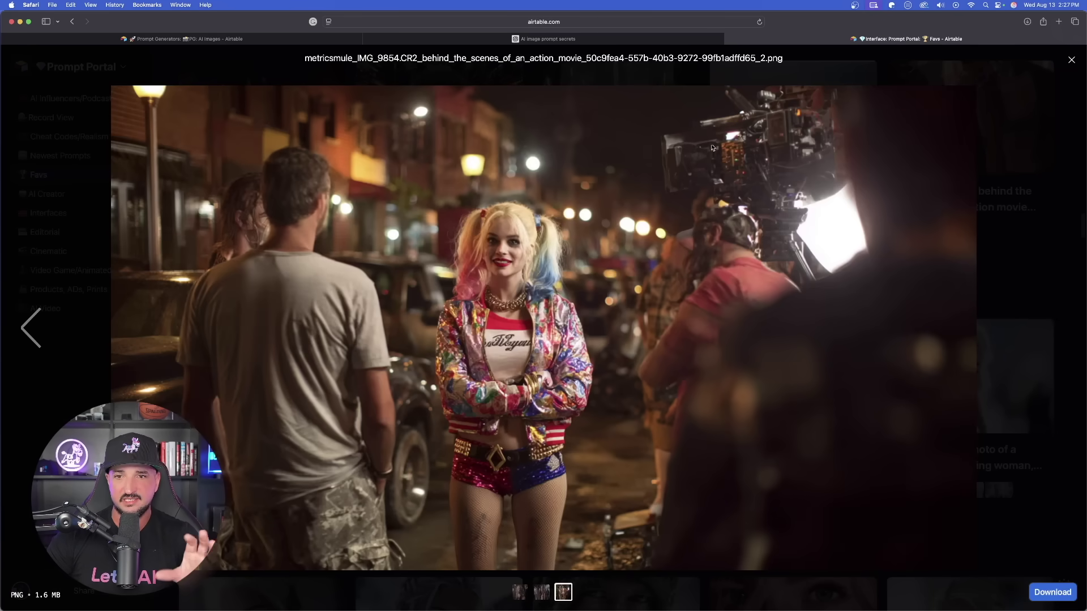
left_click(1070, 60)
Scroll further down the favourites and view the GTA street screenshot full-size.
scroll(572, 286, "down", 5)
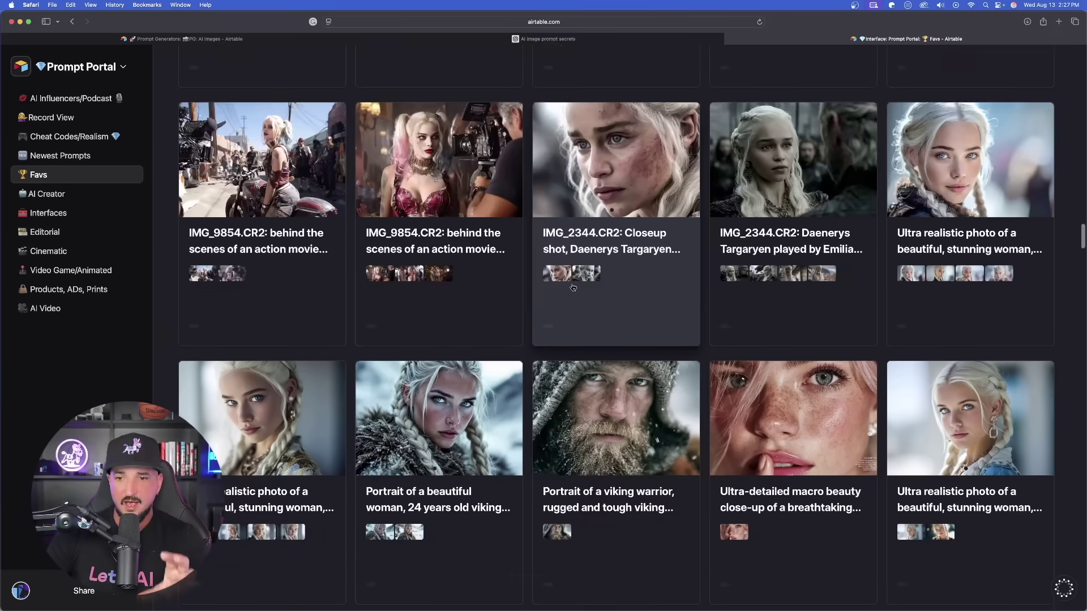
scroll(573, 288, "down", 2)
scroll(519, 447, "down", 5)
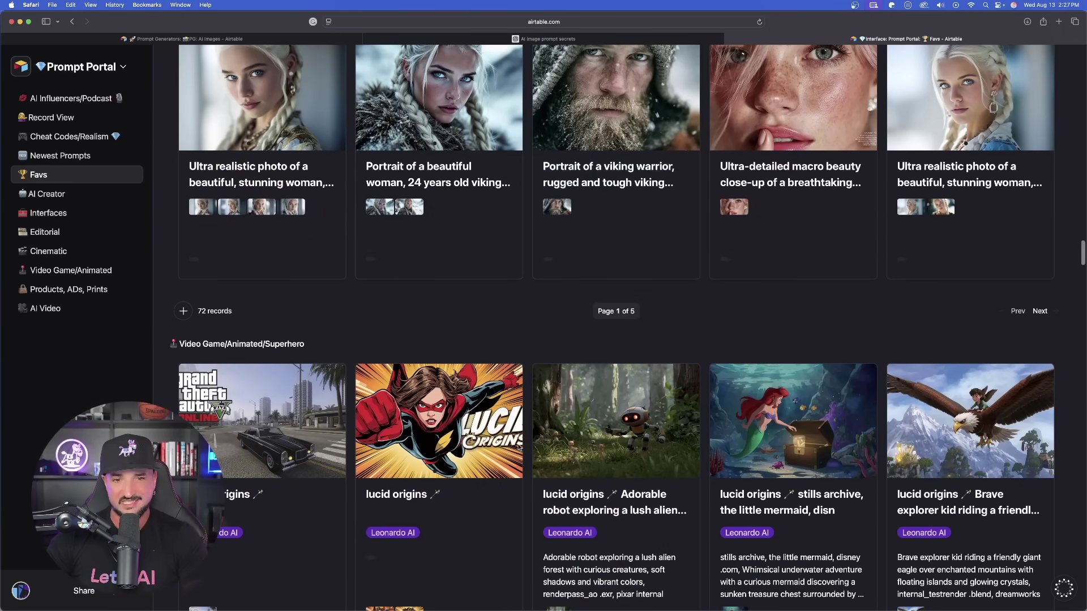
left_click(260, 419)
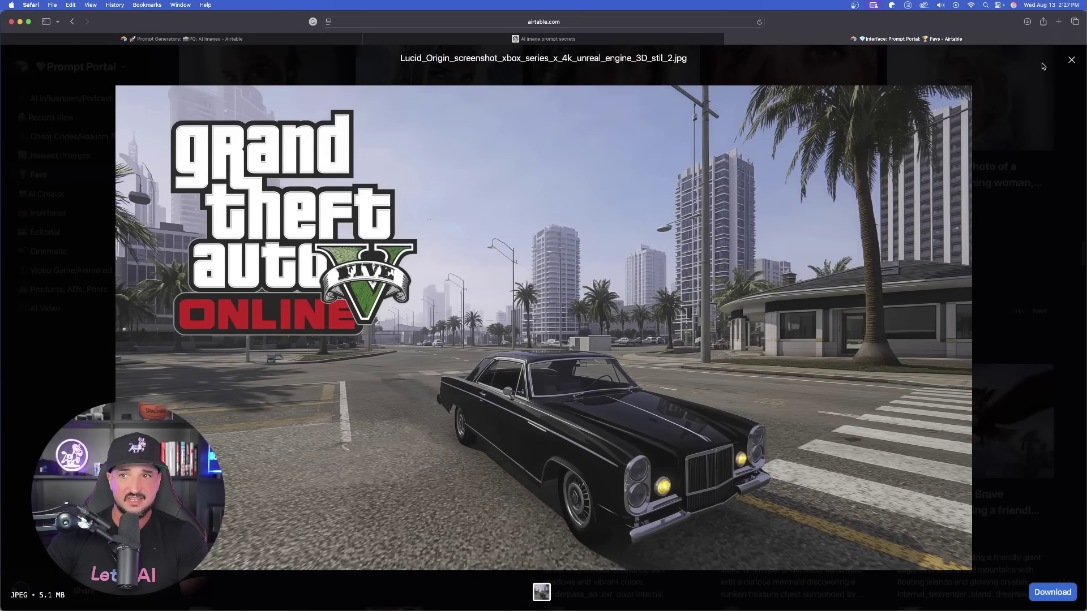
left_click(1072, 61)
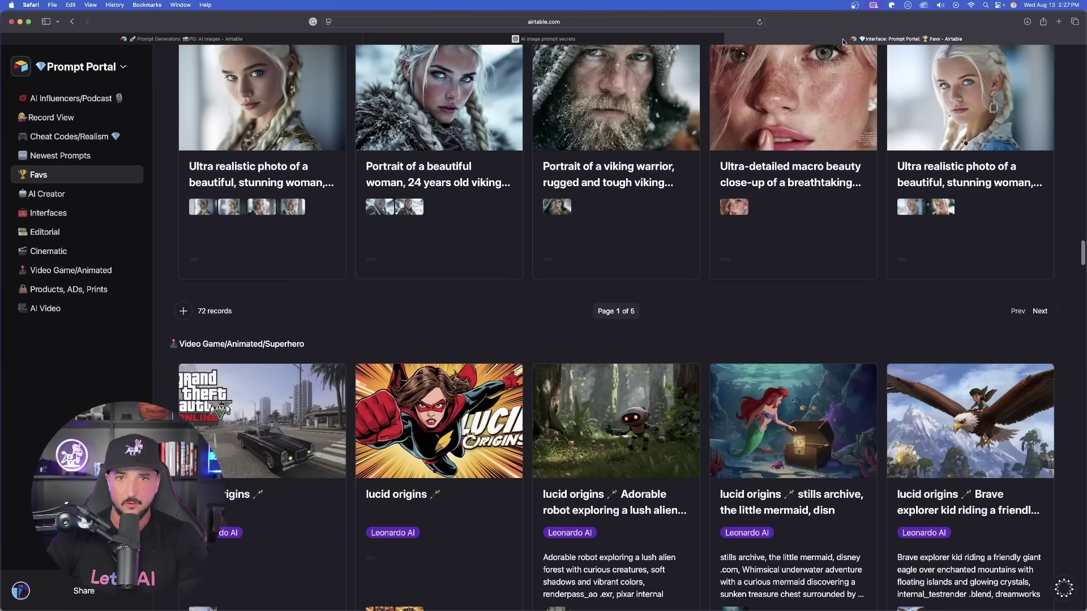
Review the prompt-secrets reply's section 3 camera and lens tokens, then start a new empty chat.
left_click(488, 40)
scroll(239, 269, "down", 3)
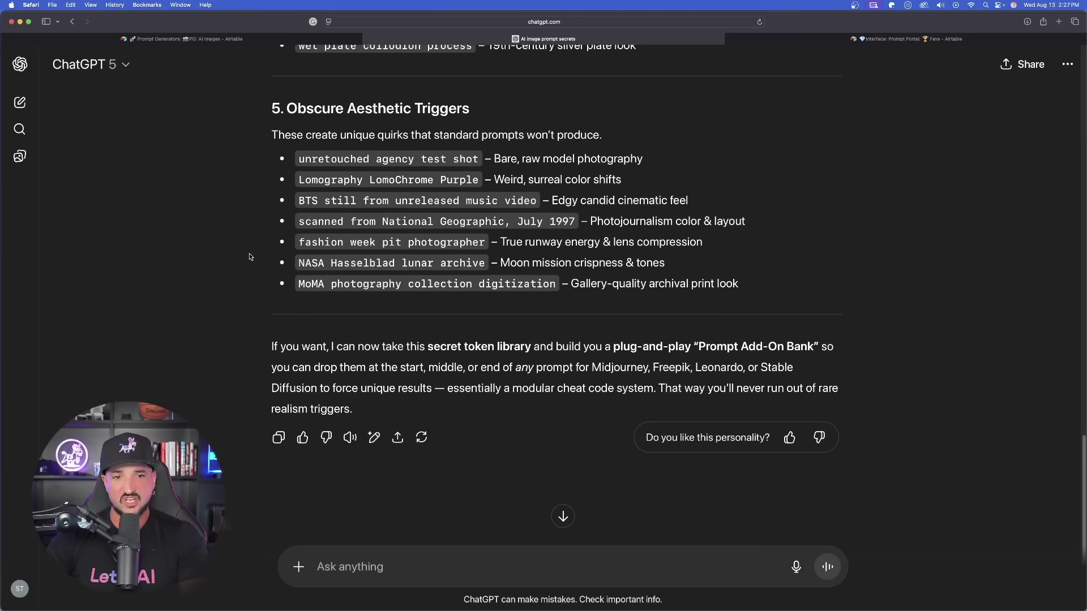
scroll(248, 253, "up", 10)
scroll(221, 219, "up", 3)
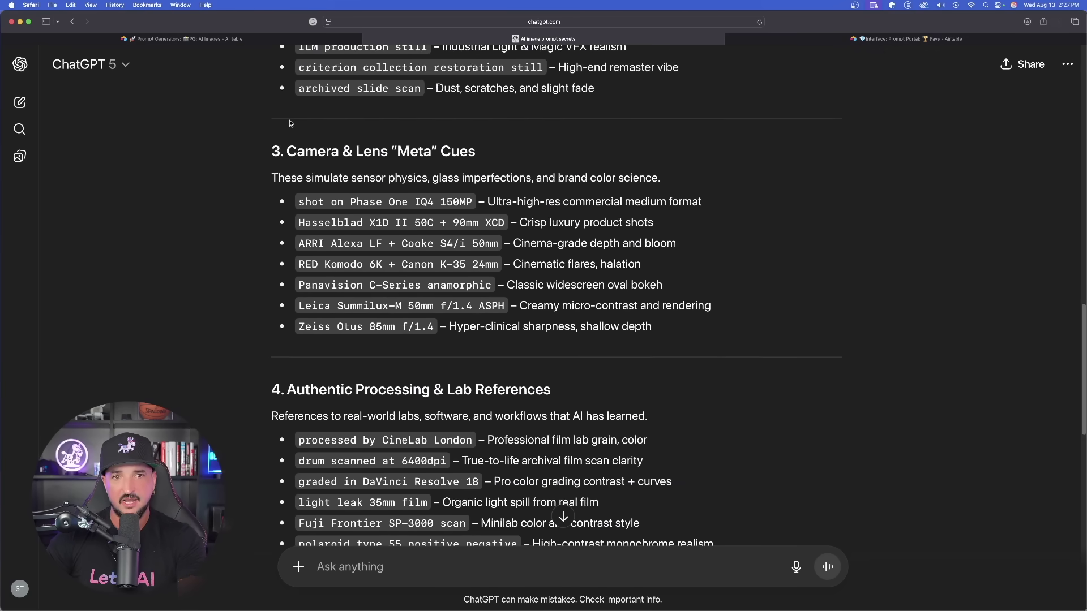
scroll(284, 143, "up", 1)
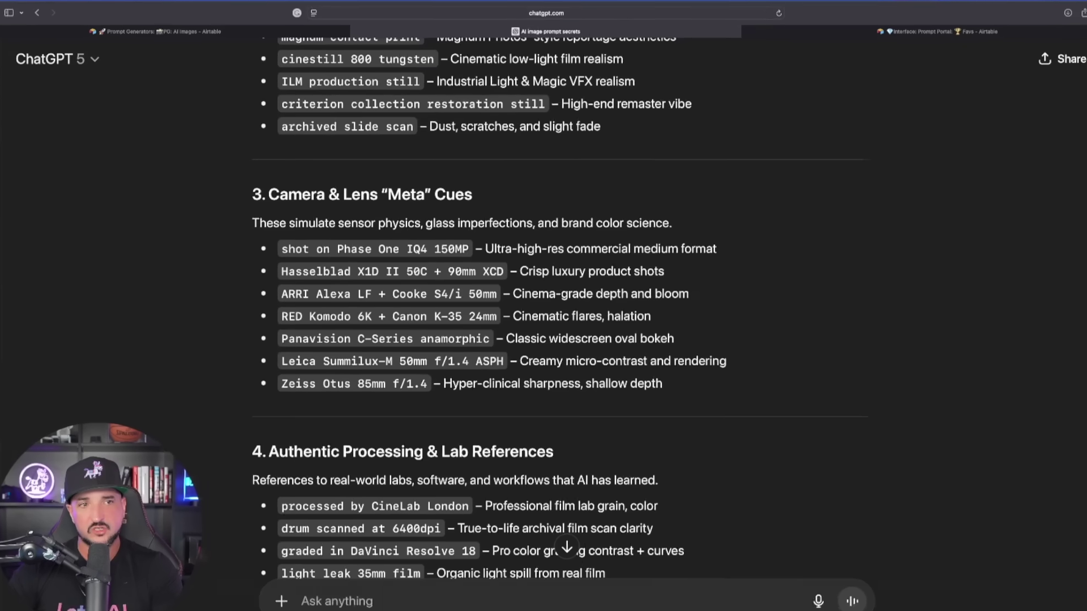
left_click(20, 102)
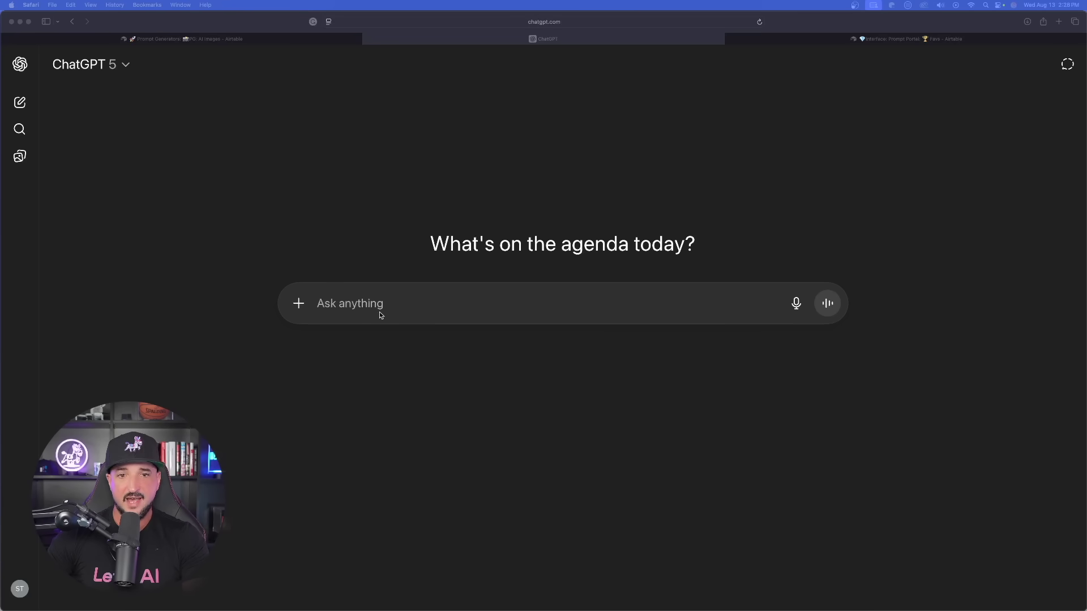
Paste the three-line prompt-generator request into the new chat's message box.
left_click(381, 306)
type("based on this, create a prompt generator: i'm going to upload an image, once I upload it, instantly provide me with the tokens use, 5 alternative ones, and then 5 tokens to use for a completely different, unique look, then provide me with example prompts for each.")
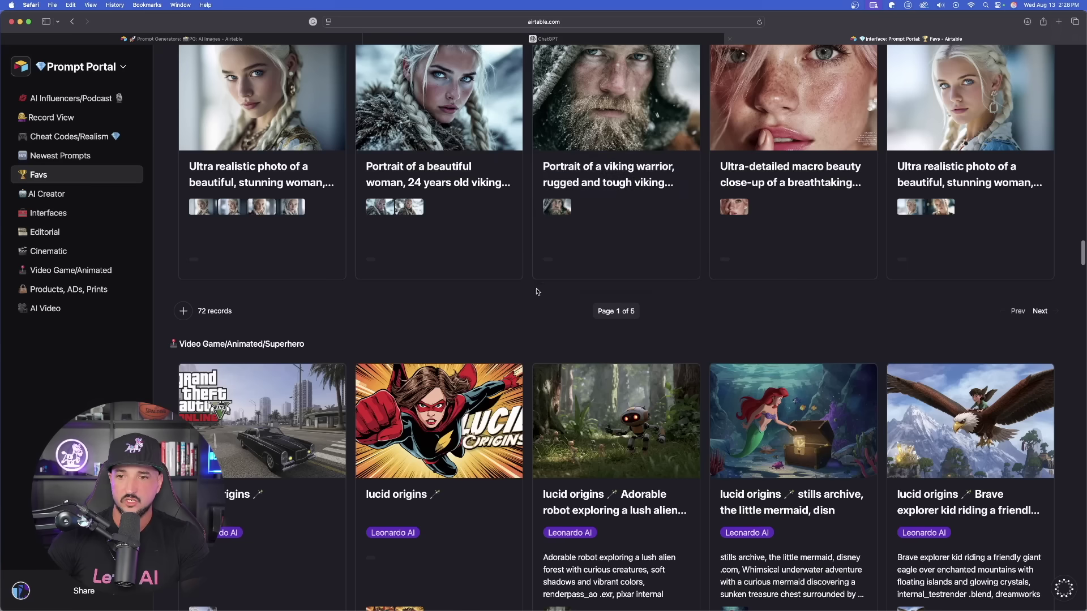
scroll(546, 161, "up", 5)
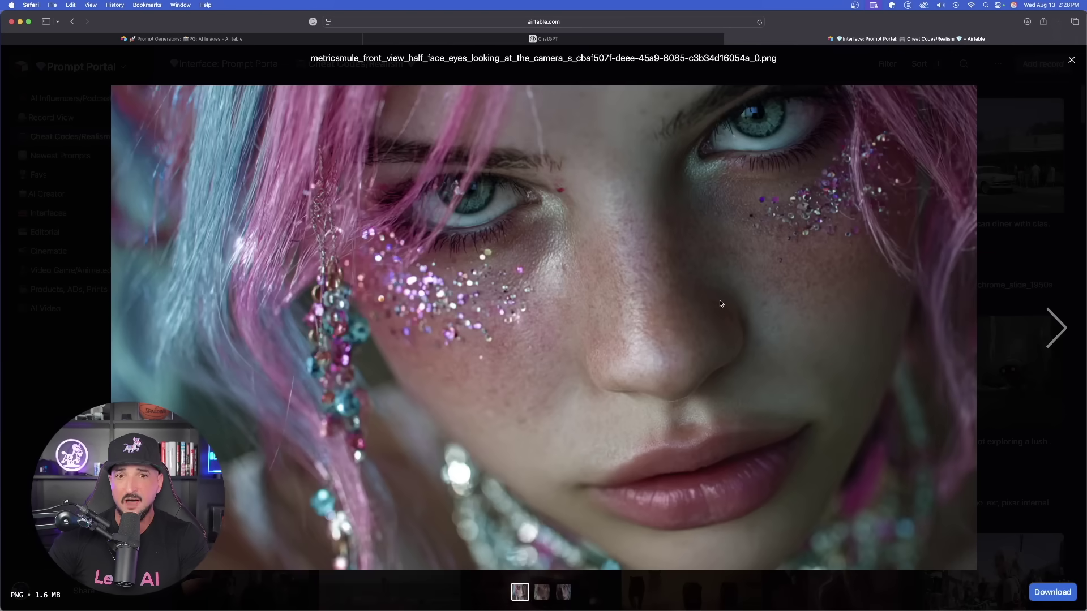
Download the pink-haired glitter portrait file and go back to the ChatGPT chat.
left_click(1040, 317)
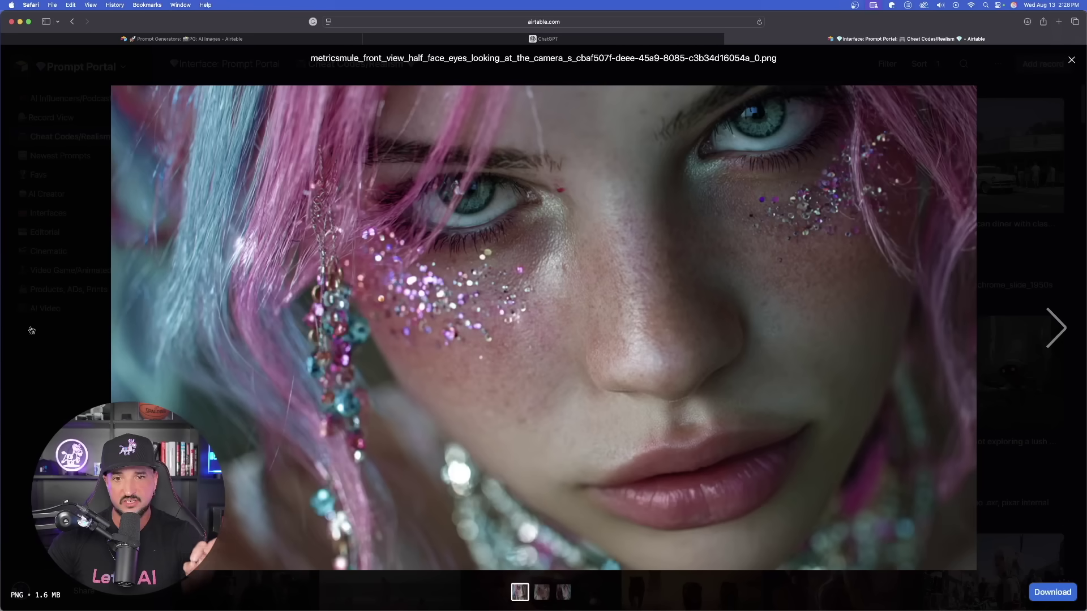
left_click(1052, 592)
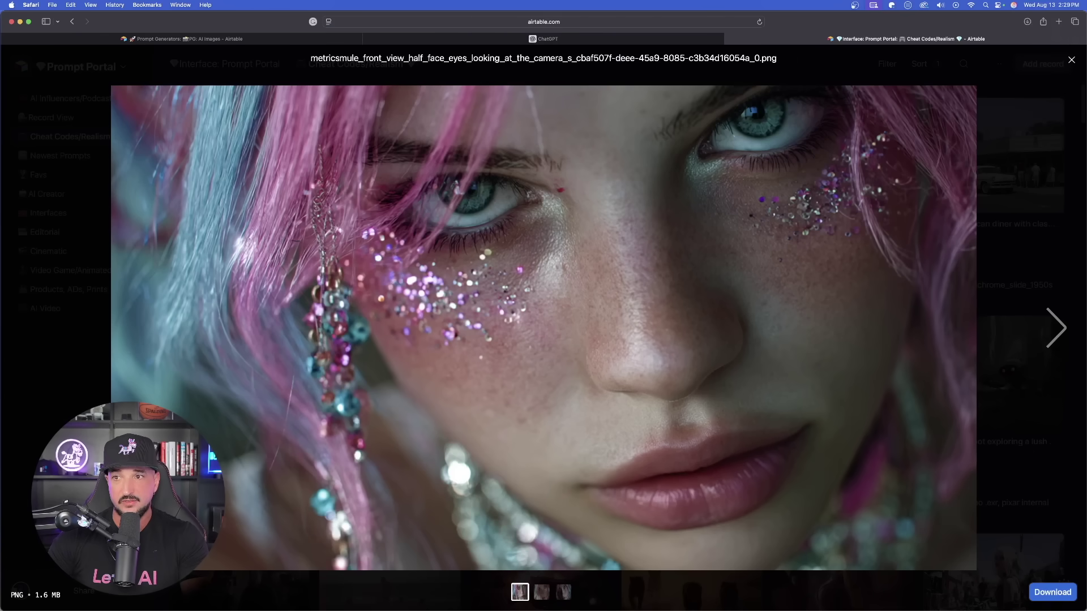
left_click(1072, 60)
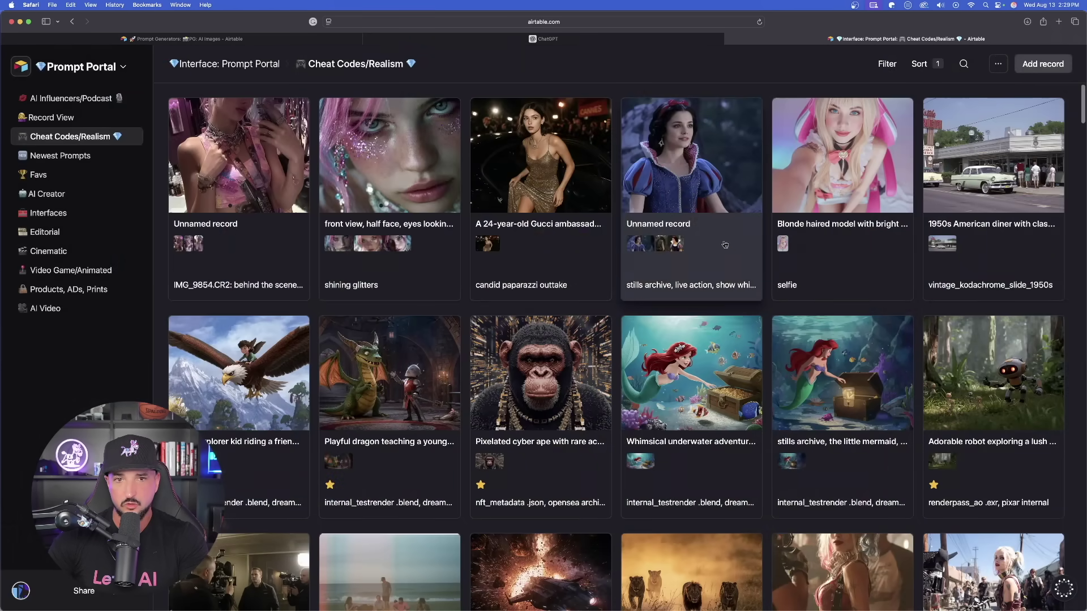
scroll(552, 269, "down", 10)
scroll(553, 273, "down", 20)
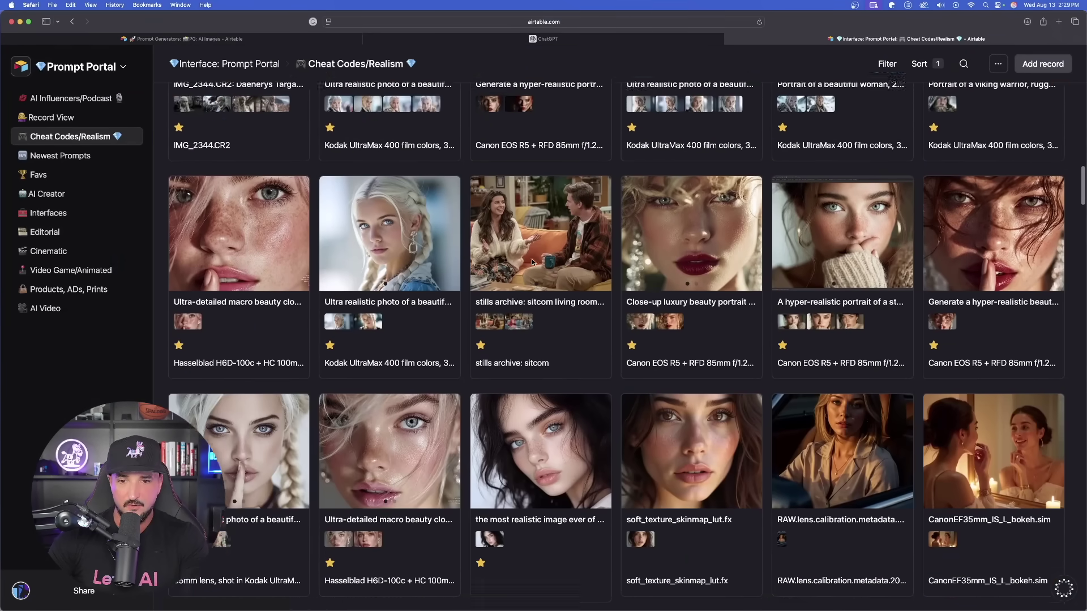
scroll(551, 266, "down", 5)
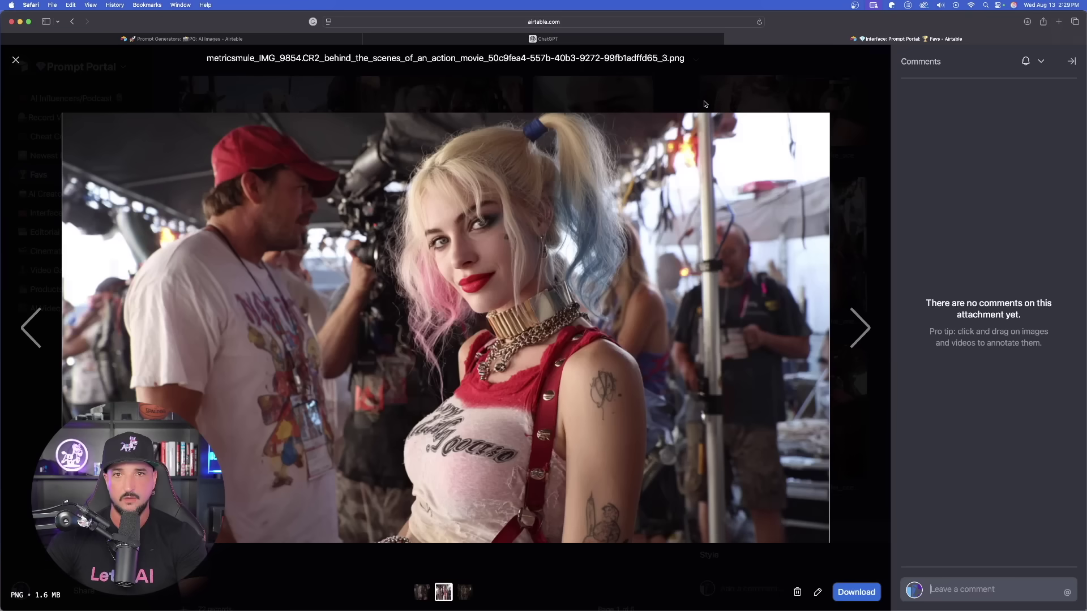
left_click(607, 40)
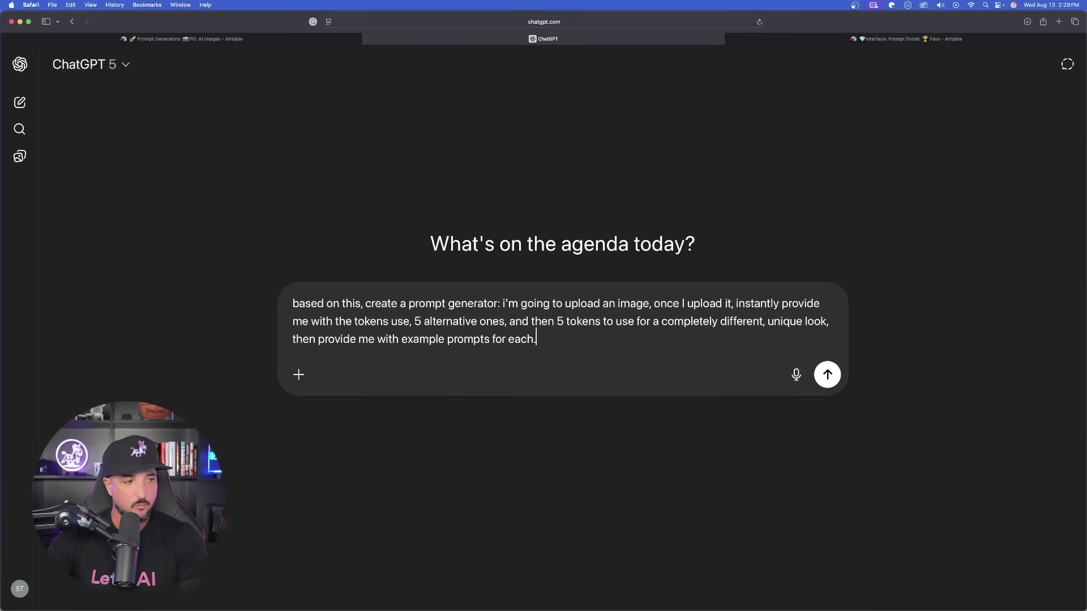
Attach the downloaded glitter portrait to the prompt-generator request and send it.
key("super+shift+4")
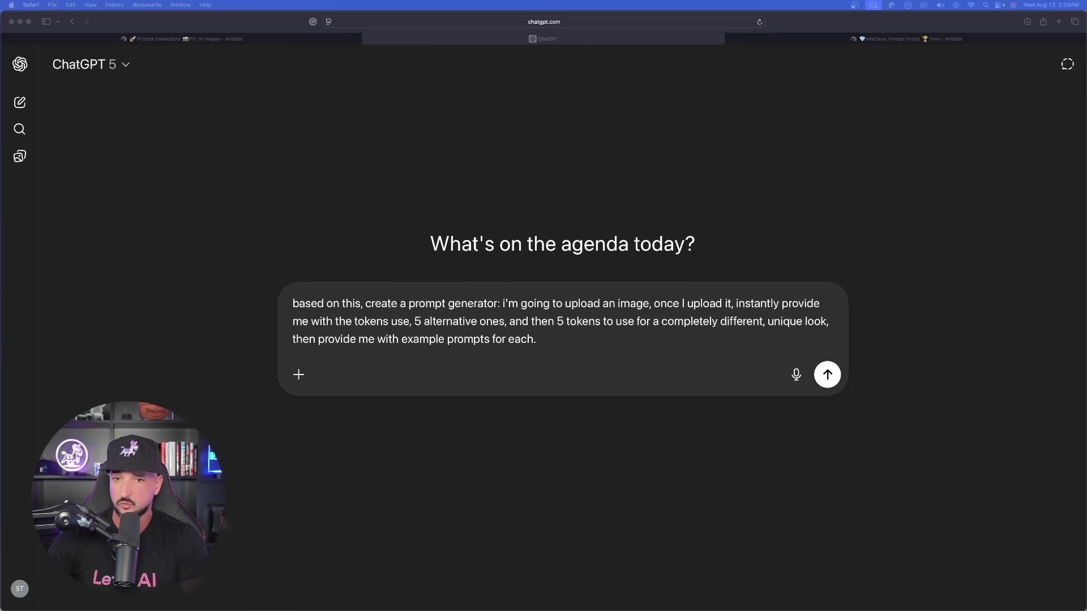
left_click_drag(792, 339, 663, 318)
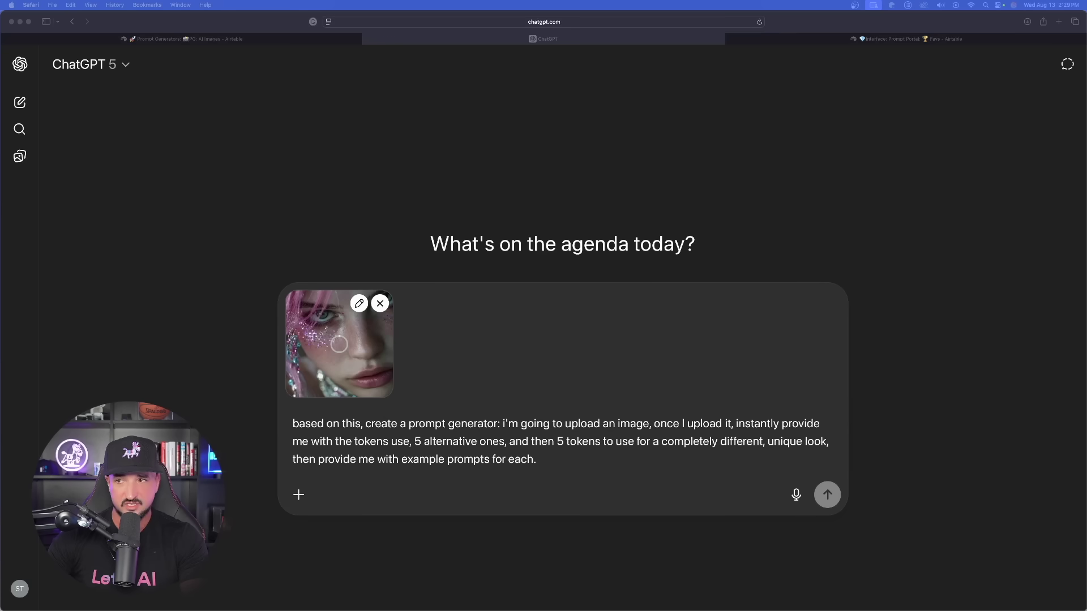
key("super+Tab")
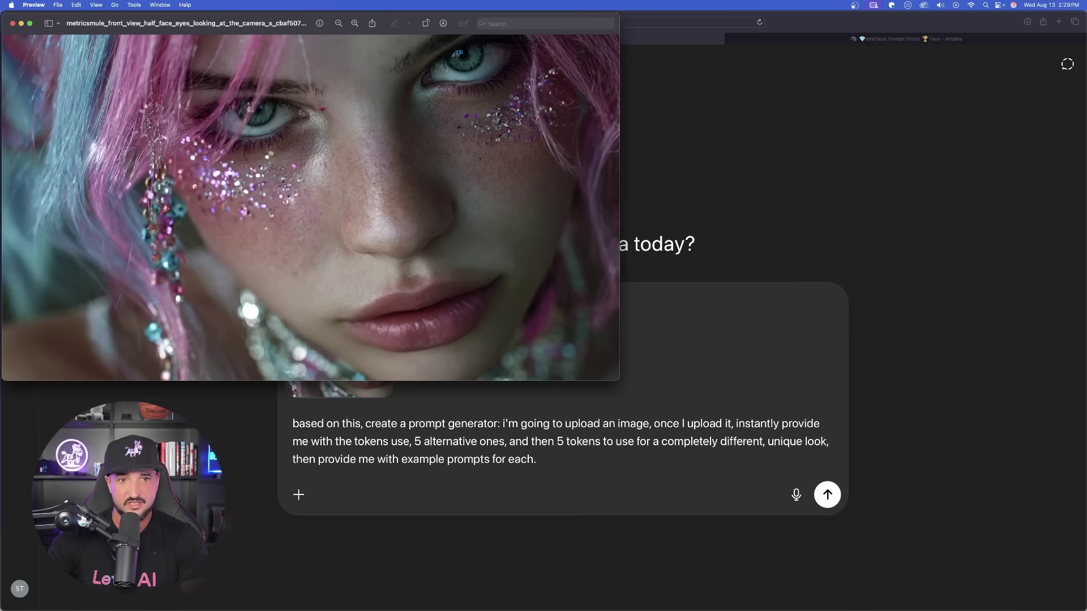
left_click(13, 24)
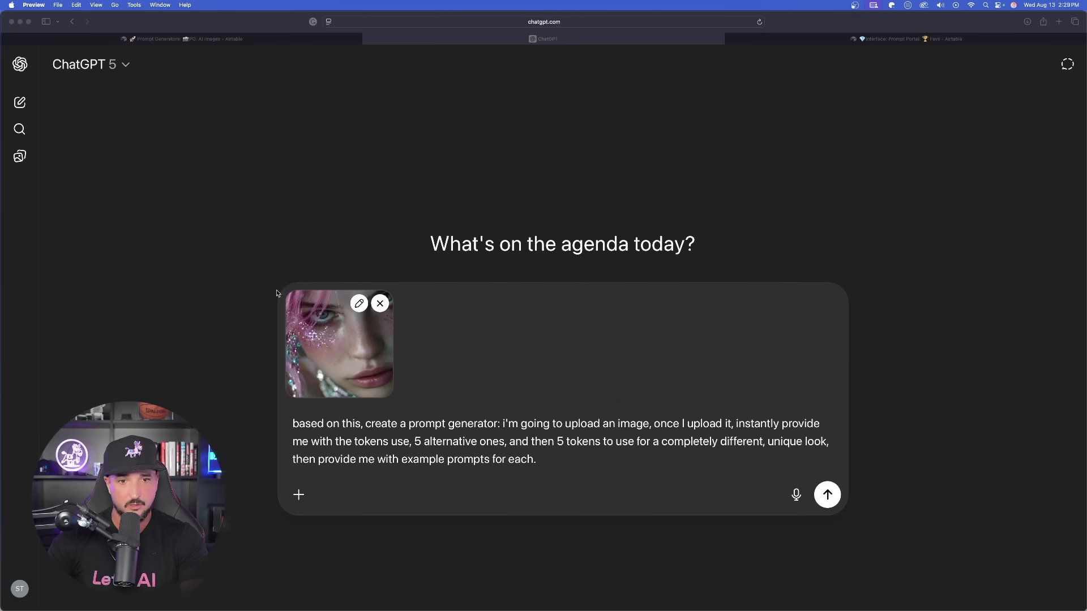
left_click(591, 461)
left_click(813, 490)
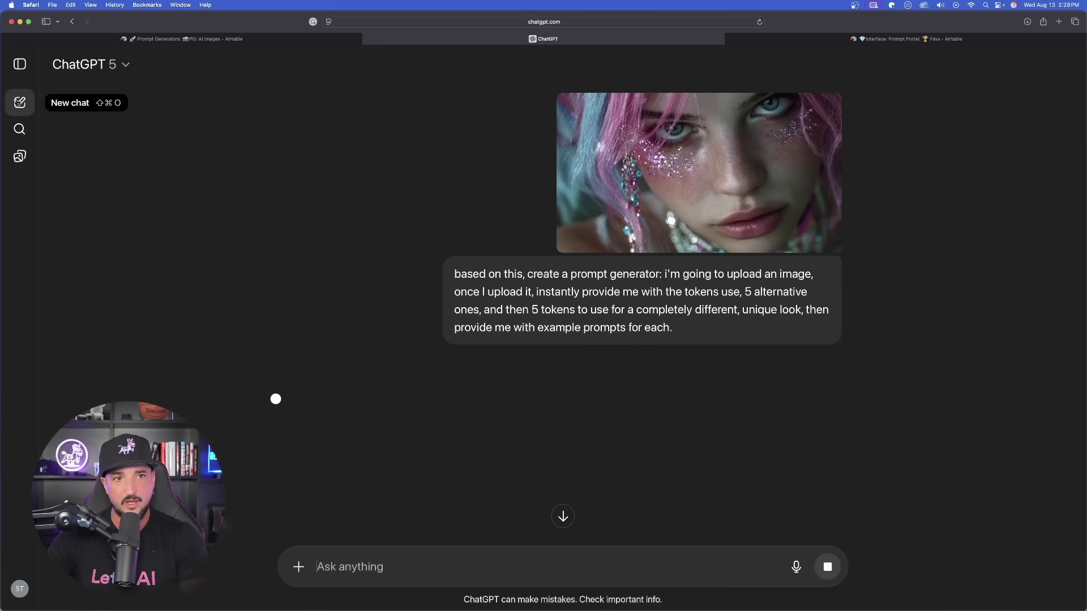
In a new chat, send the same request with the behind-the-scenes costumed woman photo.
left_click(16, 102)
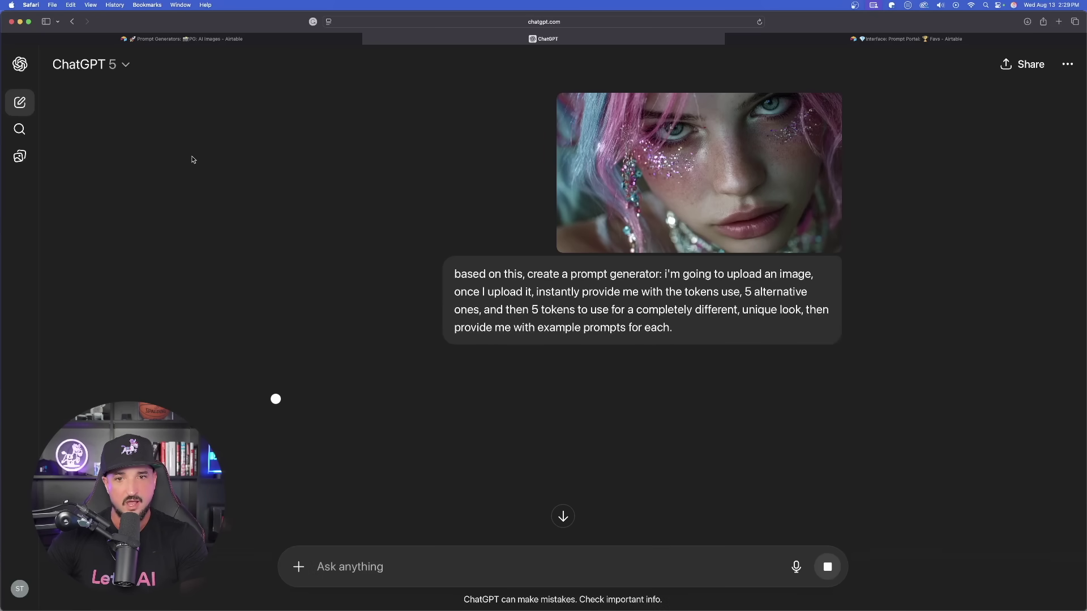
left_click(24, 105)
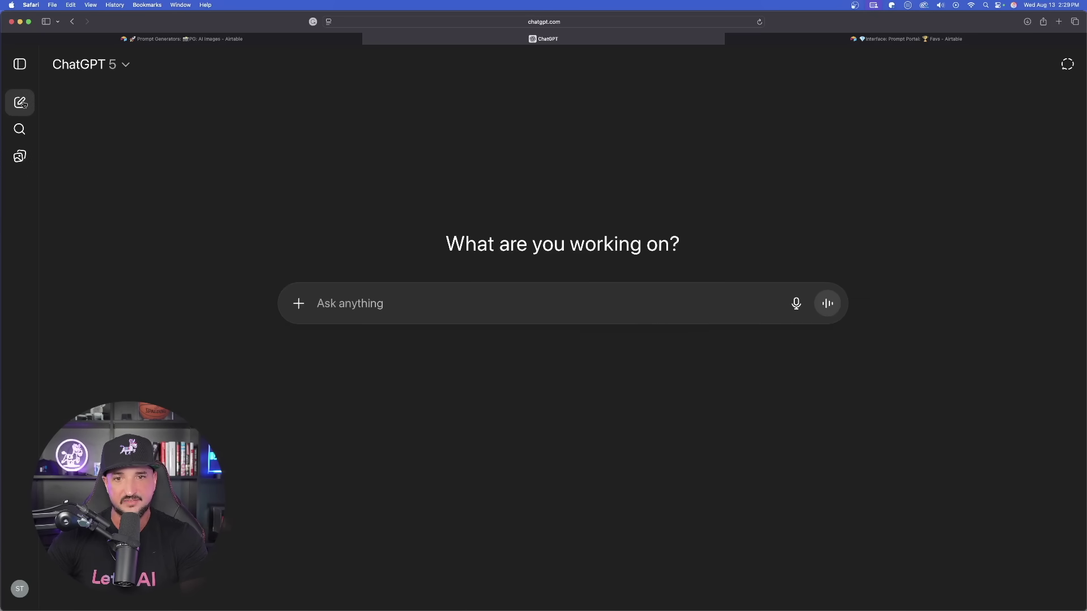
type("based on this, create a prompt generator: i'm going to upload an image, once I upload it, instantly provide me with the tokens use, 5 alternative ones, and then 5 tokens to use for a completely different, unique look, then provide me with example prompts for each.")
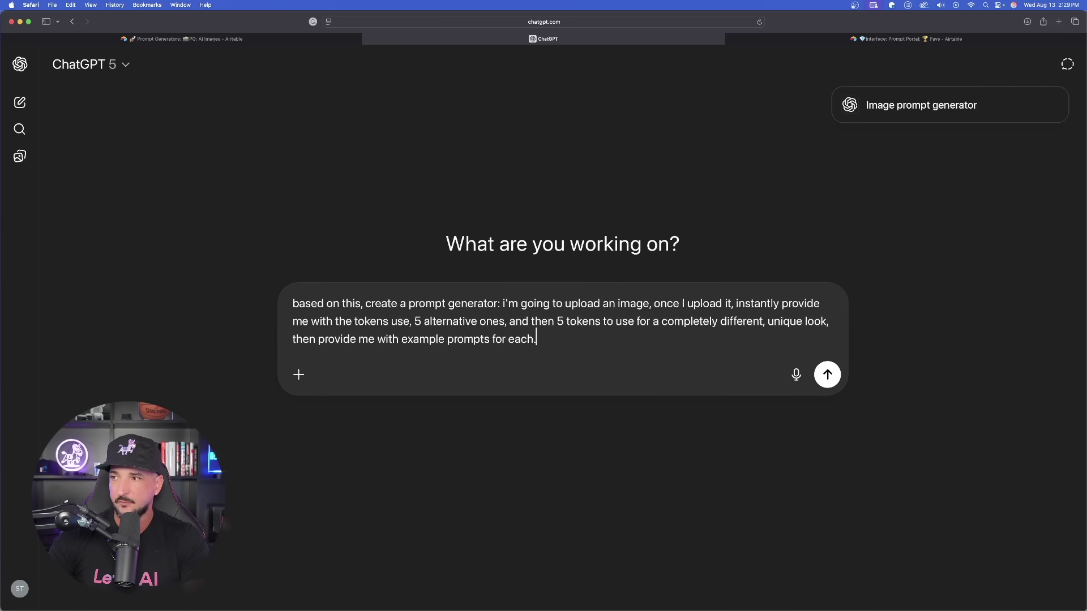
left_click_drag(351, 453, 481, 315)
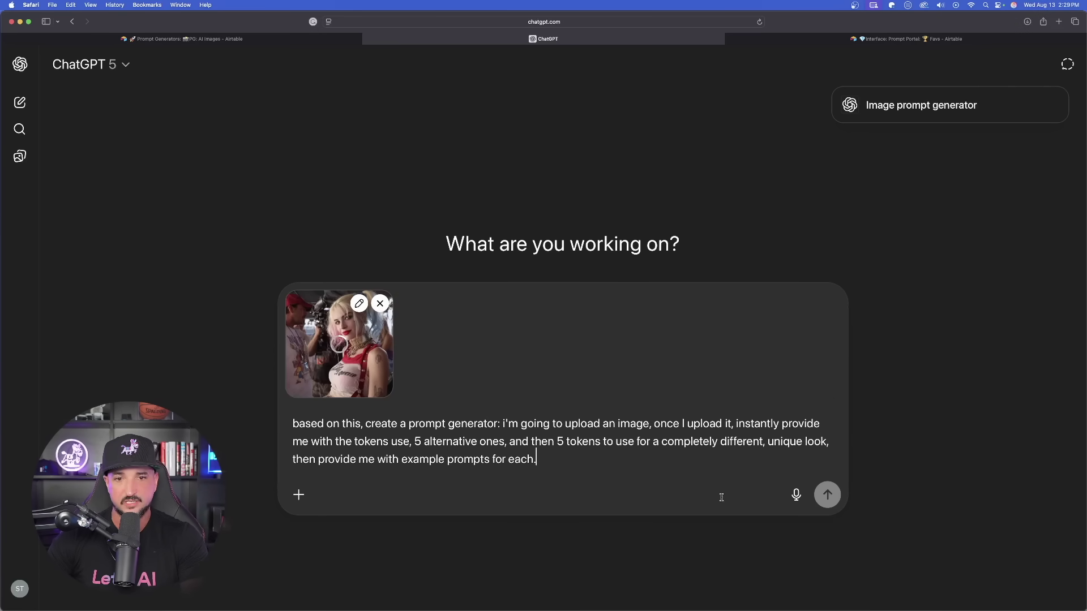
left_click(827, 494)
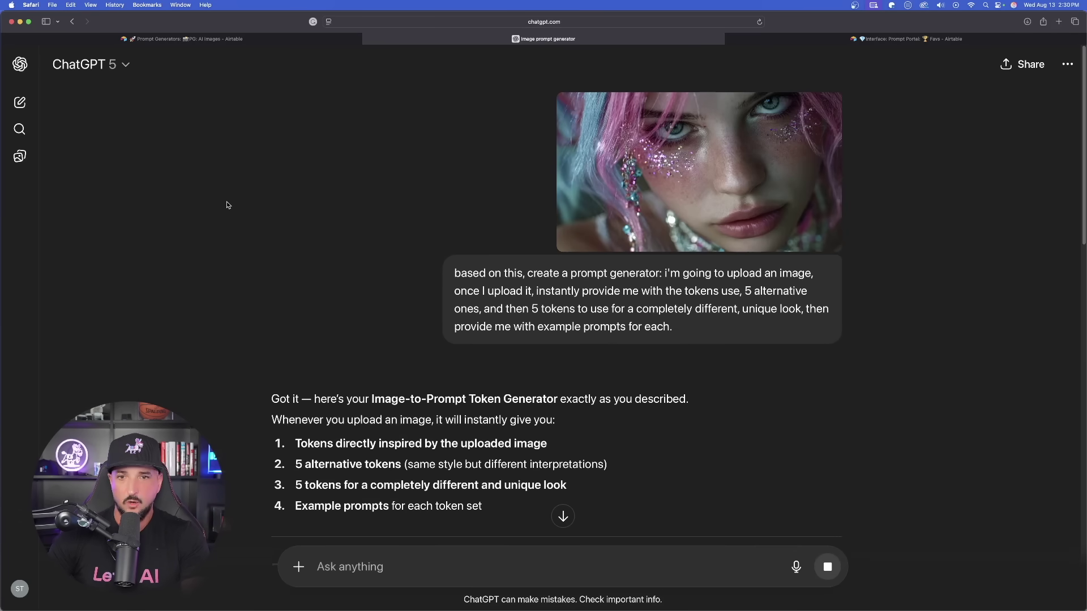
scroll(363, 235, "down", 3)
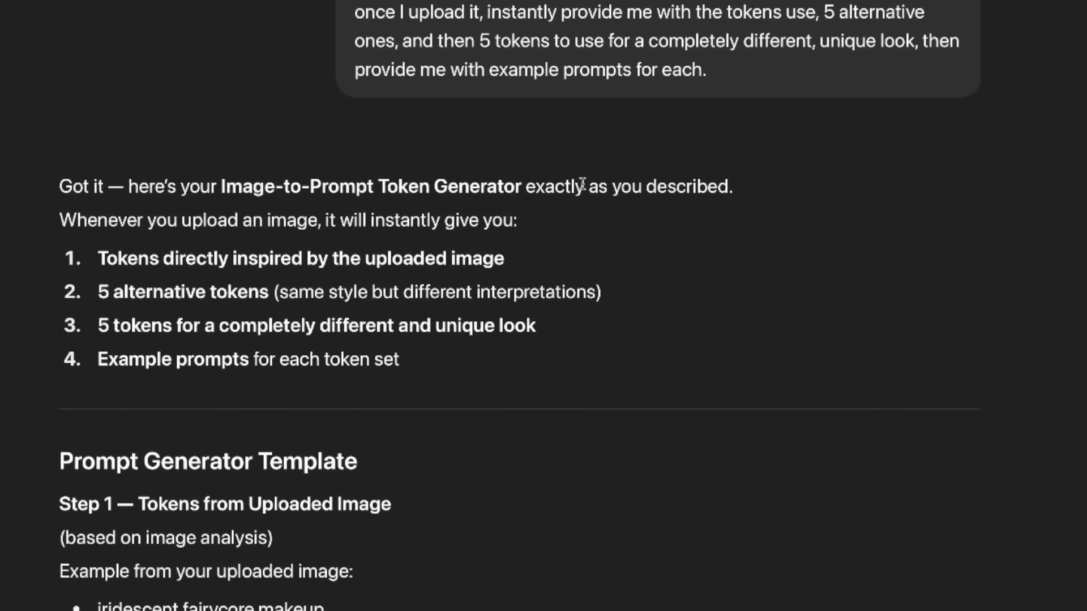
scroll(183, 280, "down", 2)
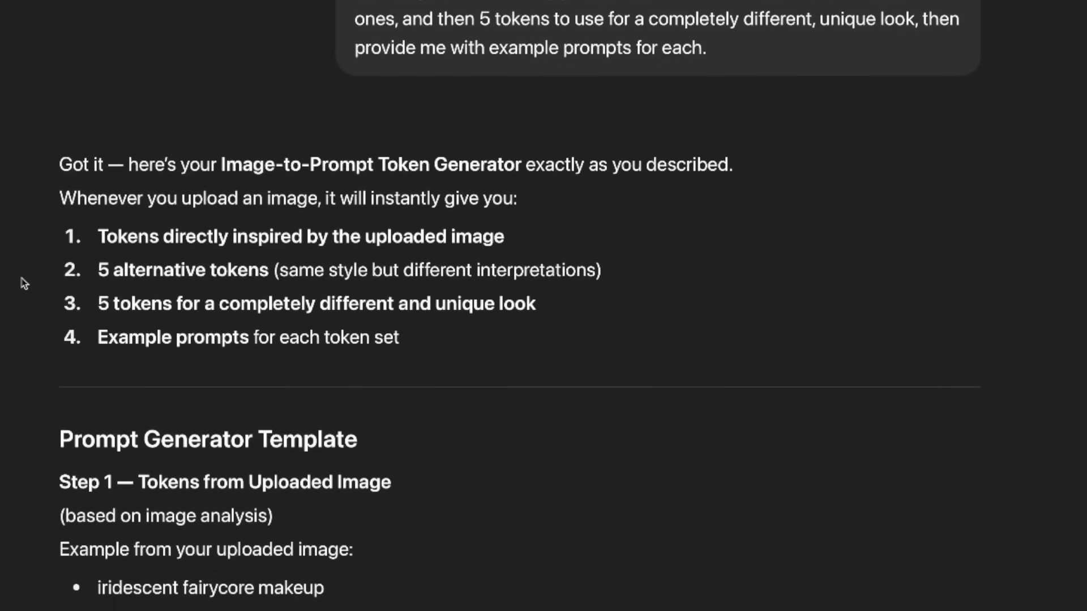
scroll(520, 305, "down", 3)
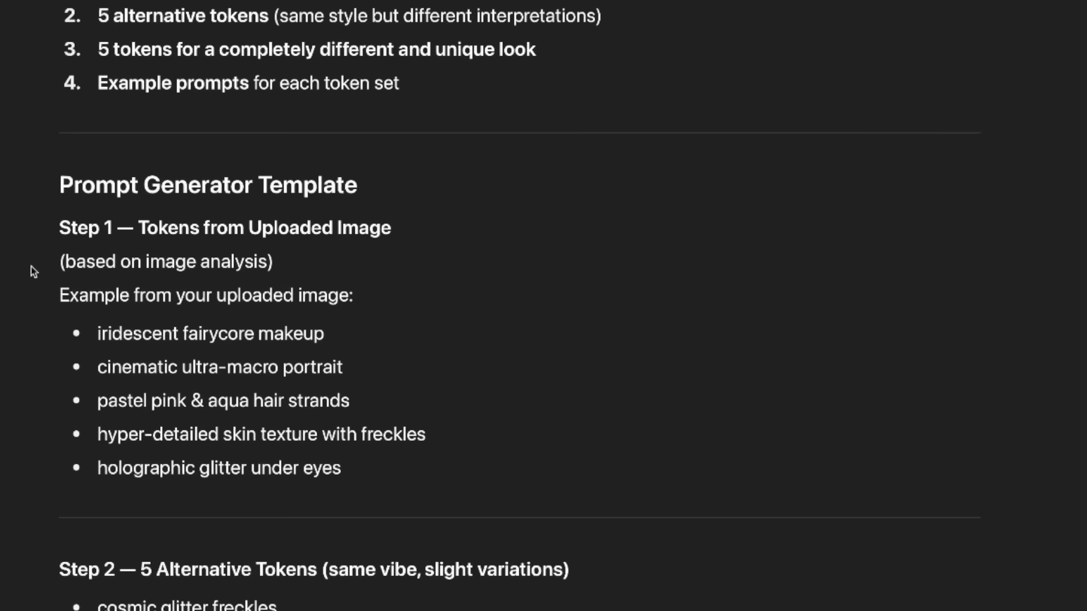
scroll(31, 238, "down", 8)
scroll(116, 239, "up", 3)
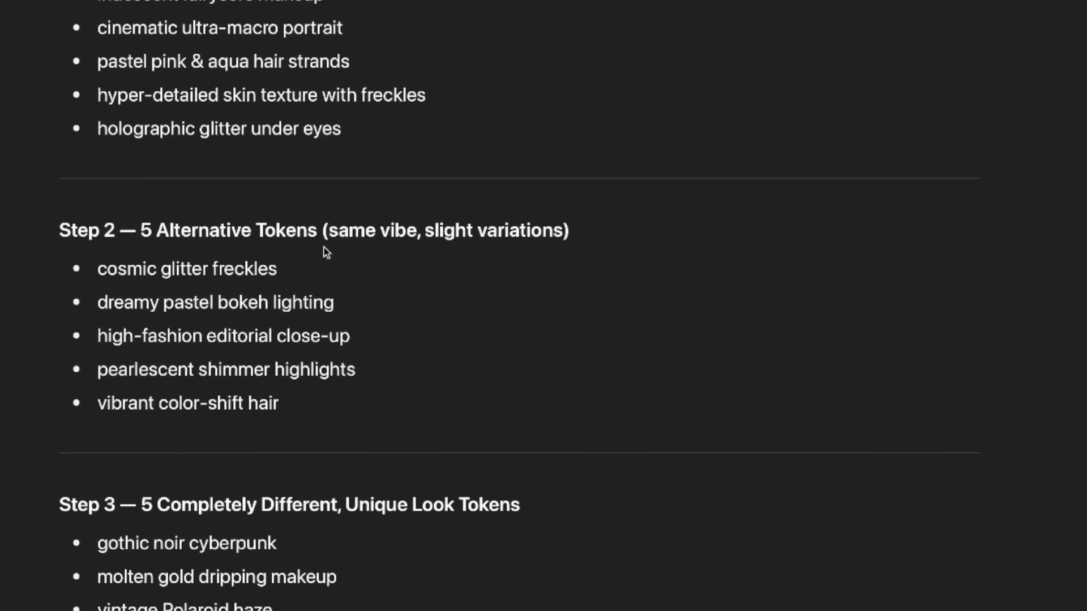
left_click_drag(454, 230, 575, 233)
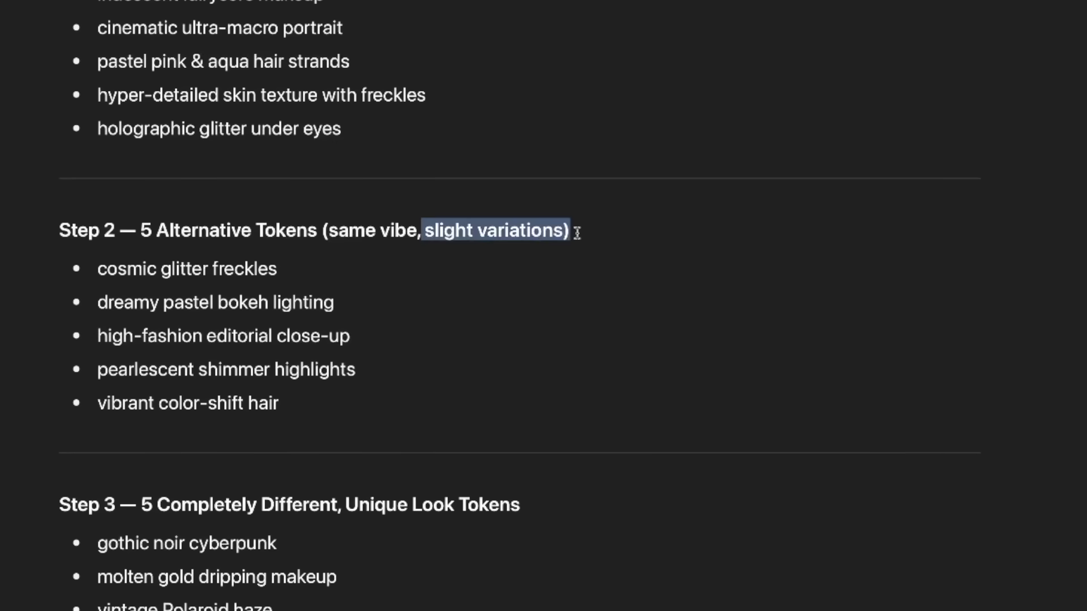
scroll(215, 147, "down", 7)
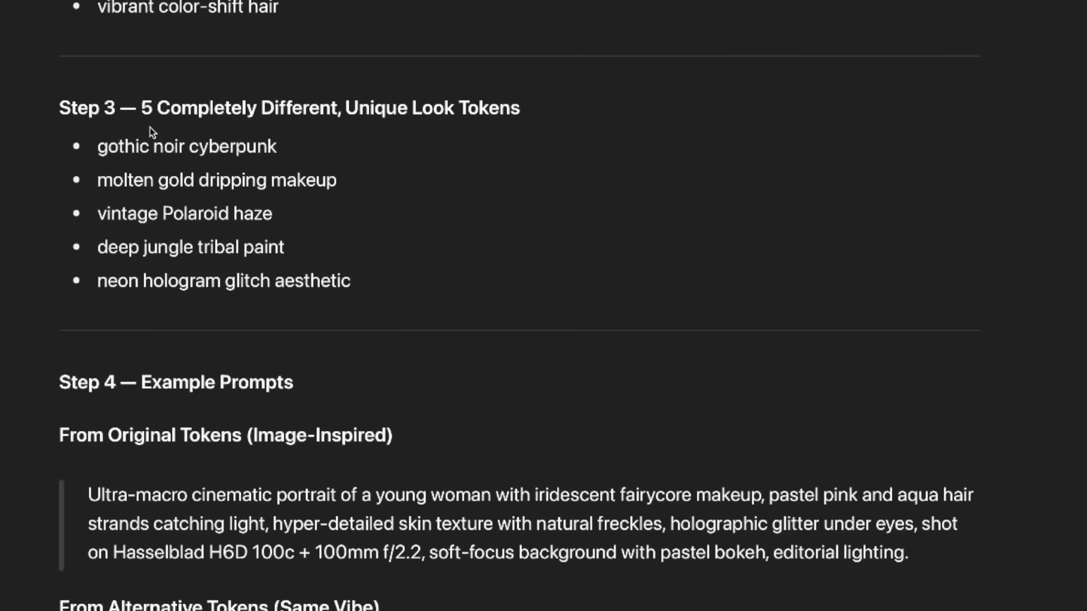
scroll(151, 127, "up", 11)
scroll(17, 185, "down", 4)
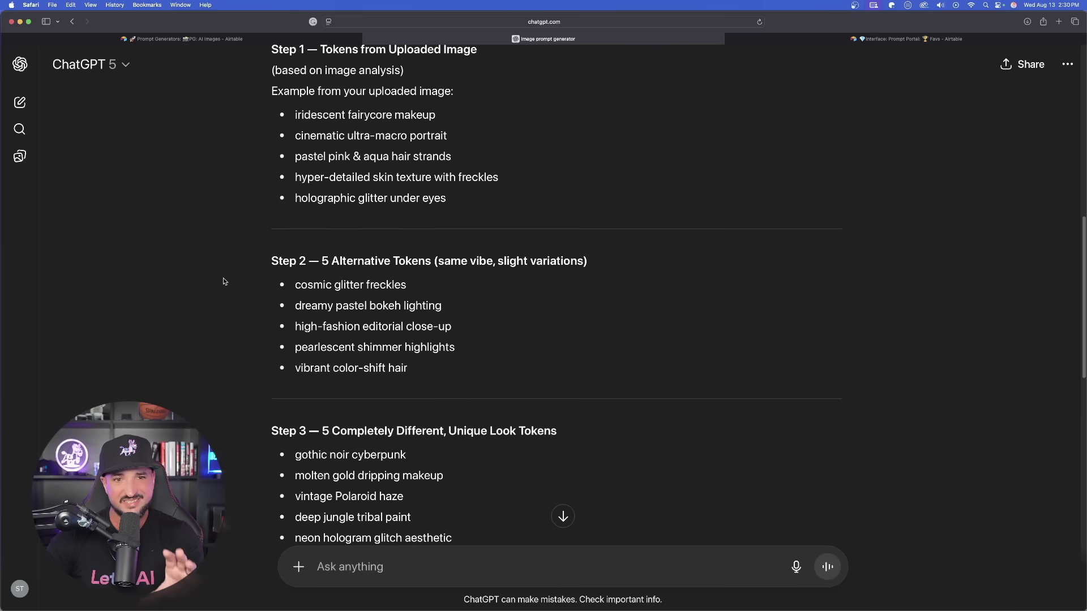
scroll(226, 239, "up", 3)
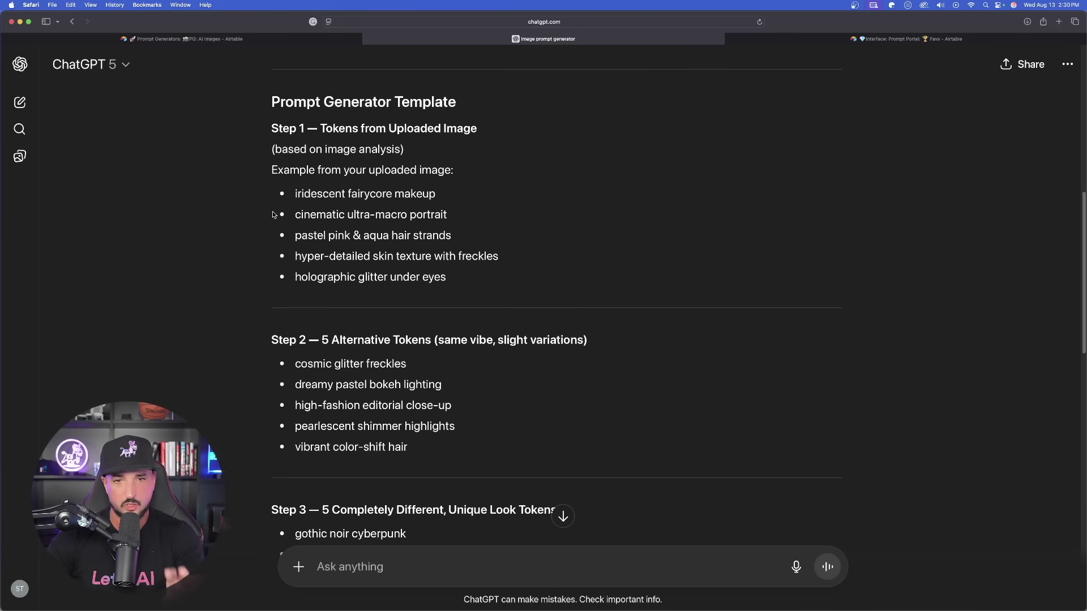
scroll(272, 215, "down", 7)
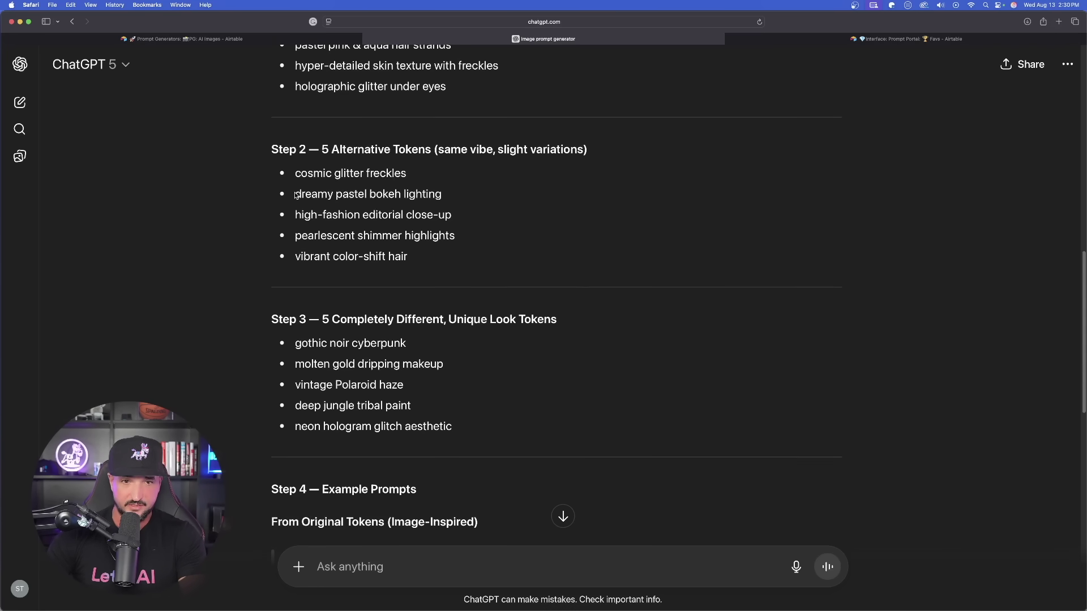
scroll(238, 215, "down", 12)
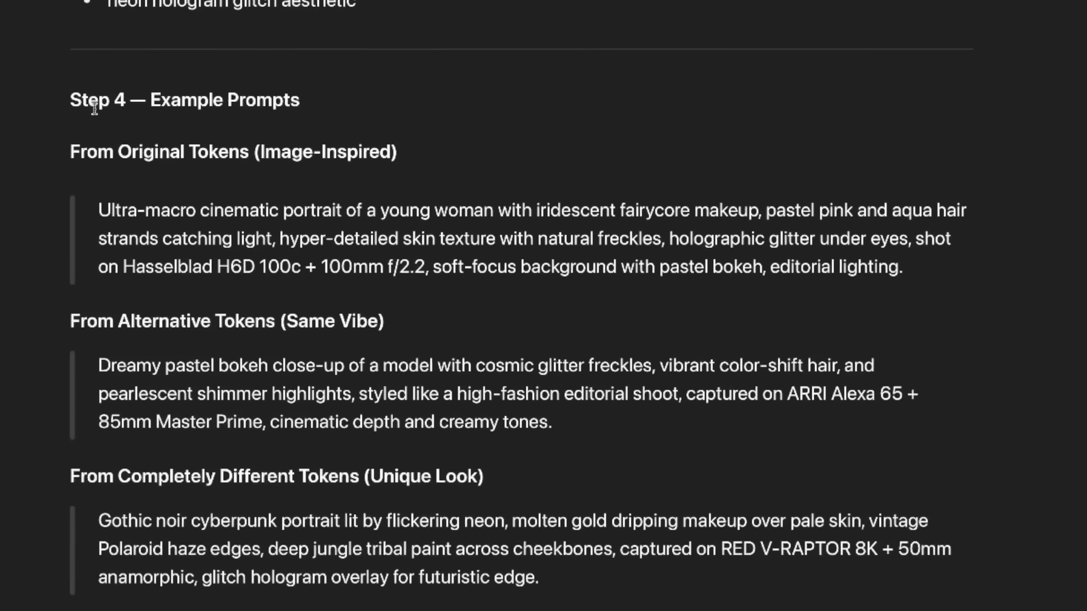
left_click_drag(50, 99, 389, 97)
left_click(249, 169)
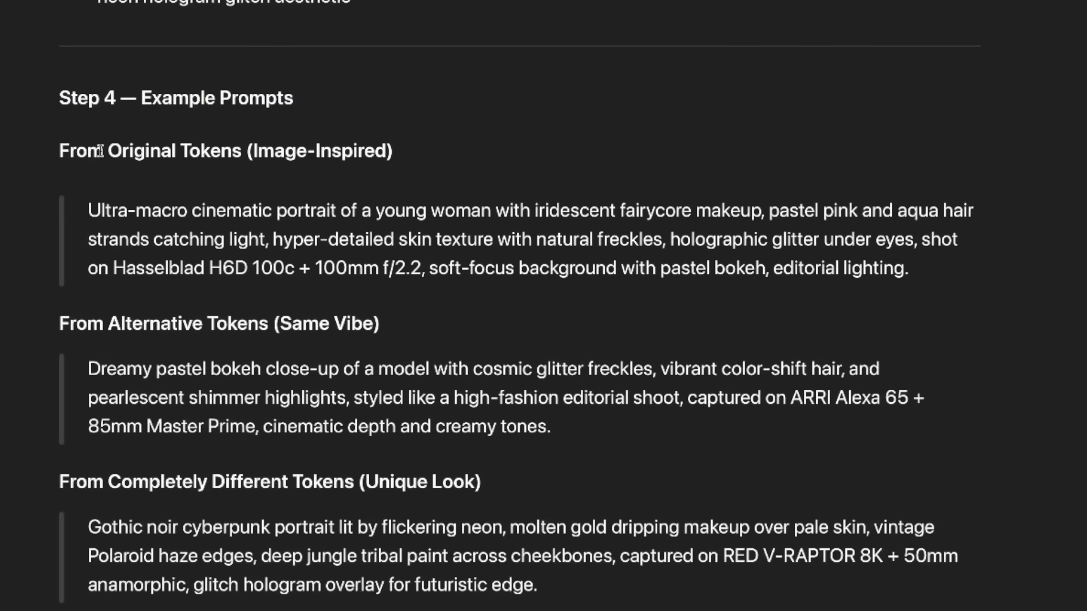
left_click_drag(56, 151, 394, 151)
left_click(463, 129)
left_click_drag(118, 316, 381, 318)
scroll(191, 418, "down", 2)
left_click_drag(101, 412, 622, 413)
scroll(622, 413, "down", 4)
left_click(623, 412)
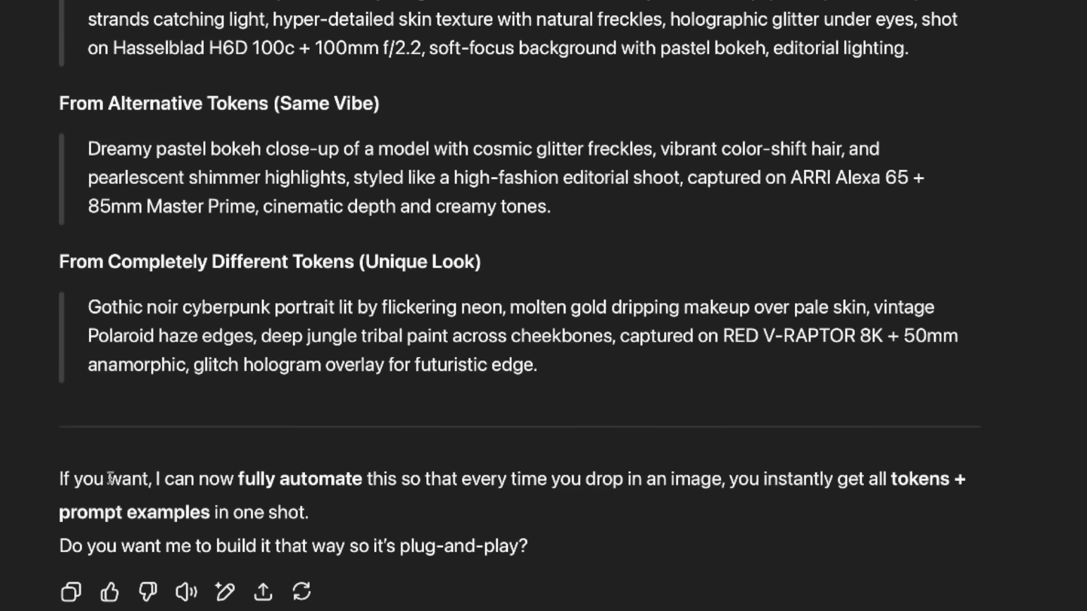
left_click_drag(155, 479, 475, 511)
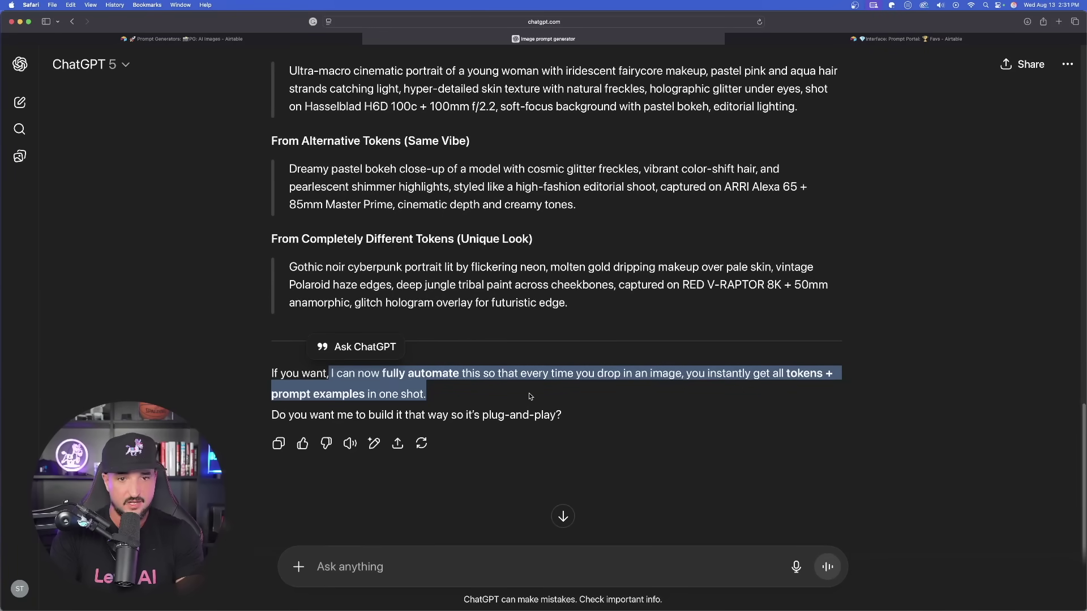
Reply YES to accept ChatGPT's offer to fully automate the generator.
left_click(450, 556)
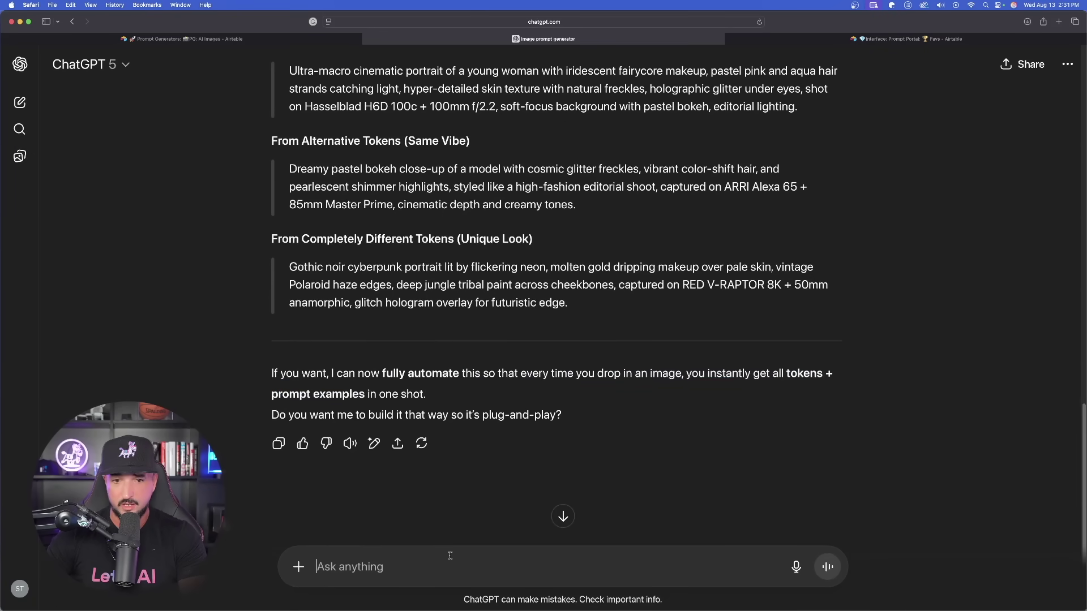
type("YES")
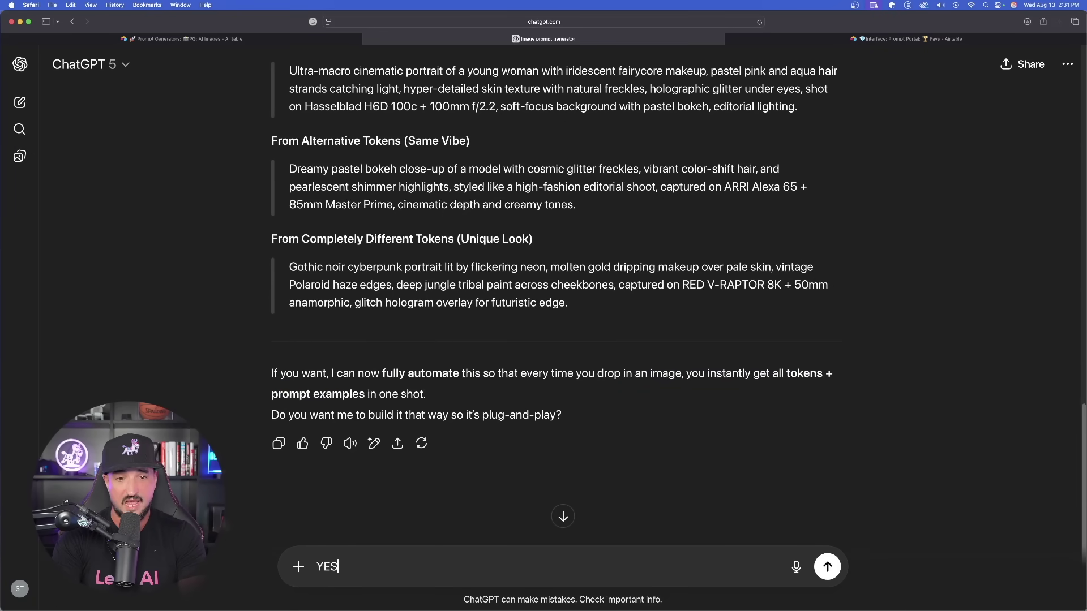
key("Return")
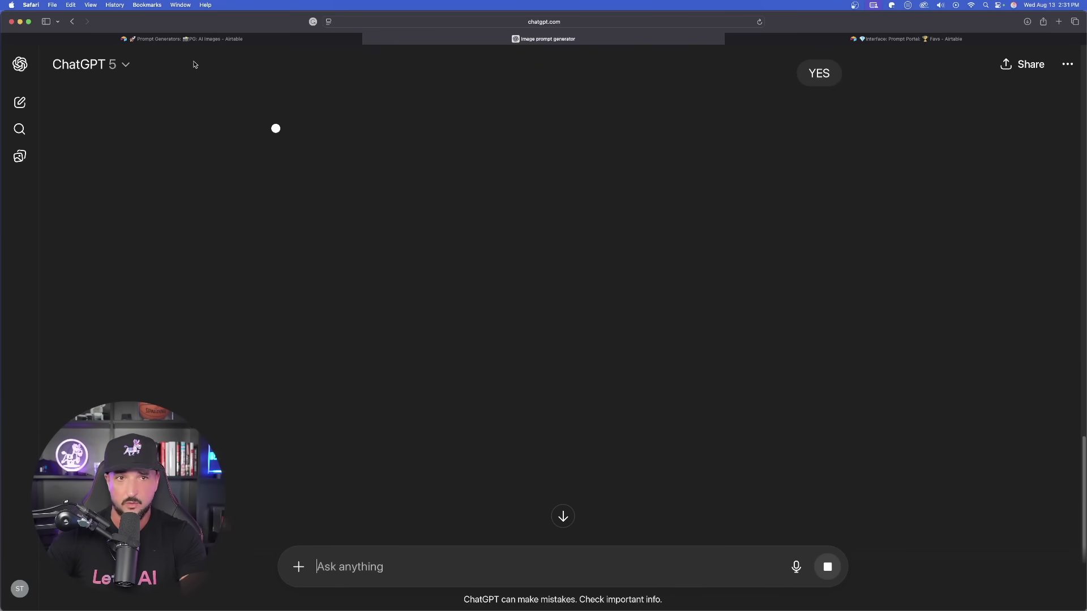
Scroll through the earlier conversation while the plug-and-play template reply generates.
scroll(285, 214, "up", 15)
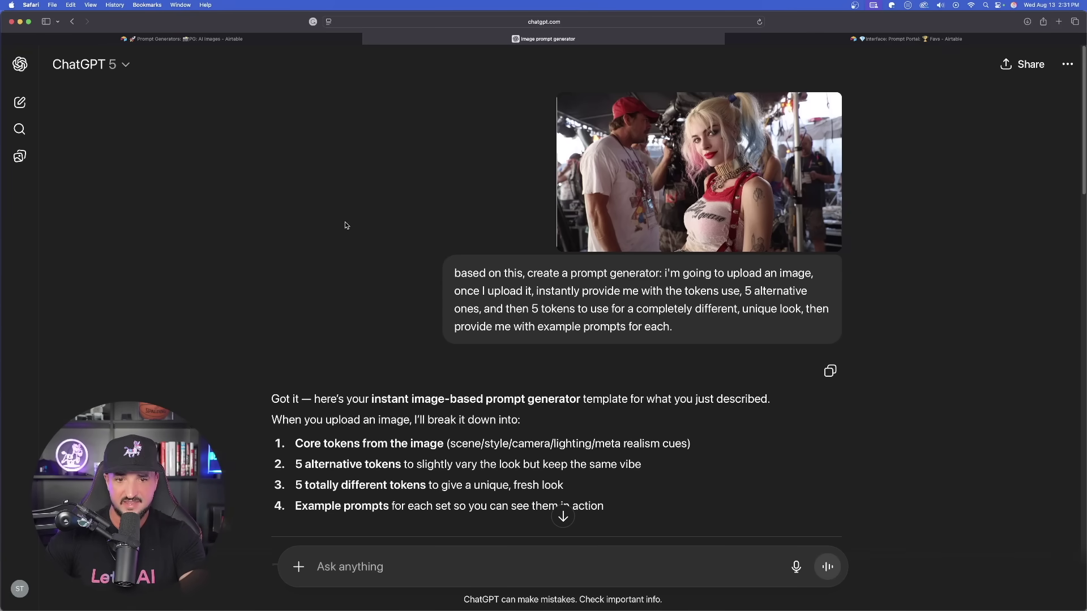
scroll(345, 222, "down", 5)
scroll(357, 266, "up", 5)
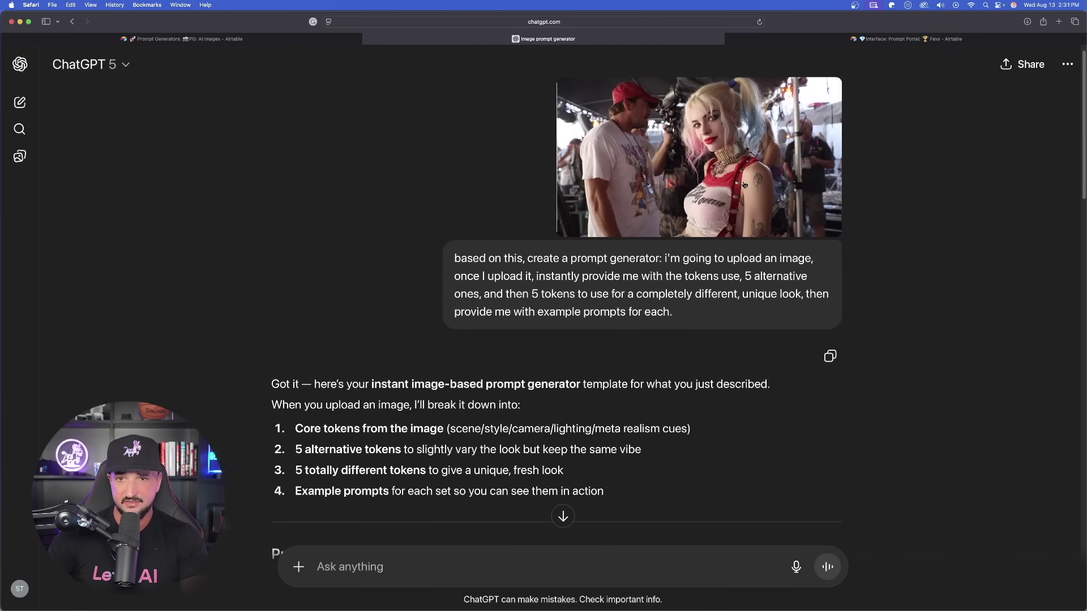
scroll(231, 283, "down", 6)
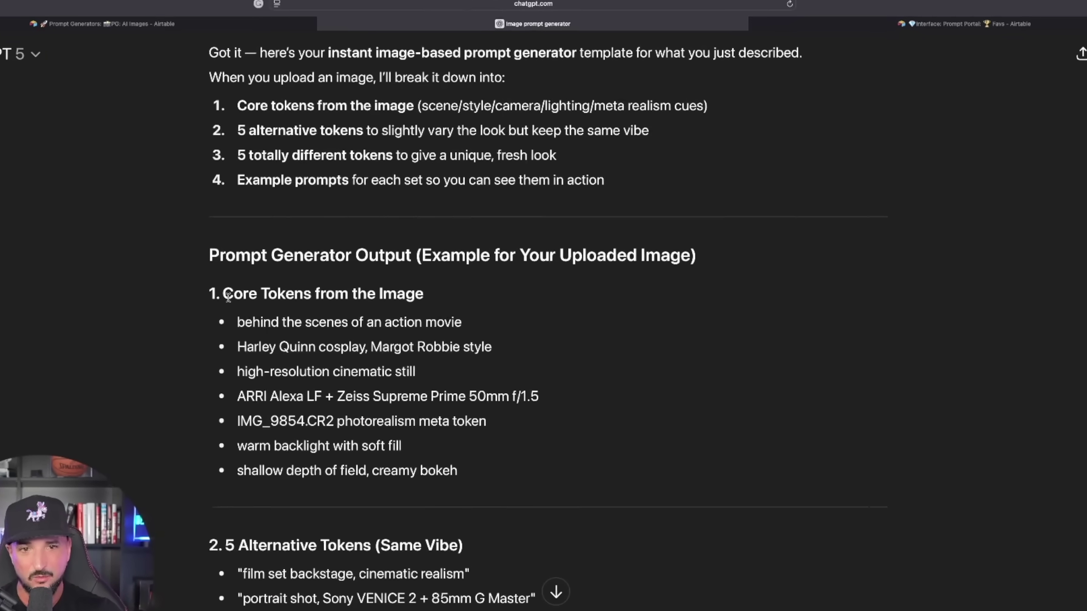
scroll(229, 287, "down", 2)
scroll(529, 299, "down", 15)
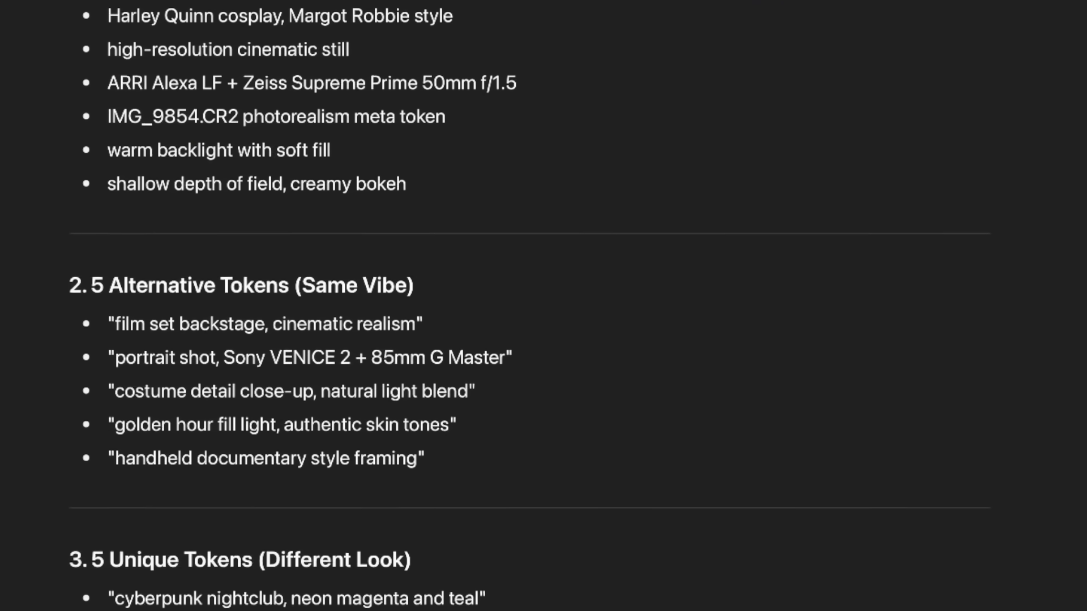
scroll(530, 306, "down", 5)
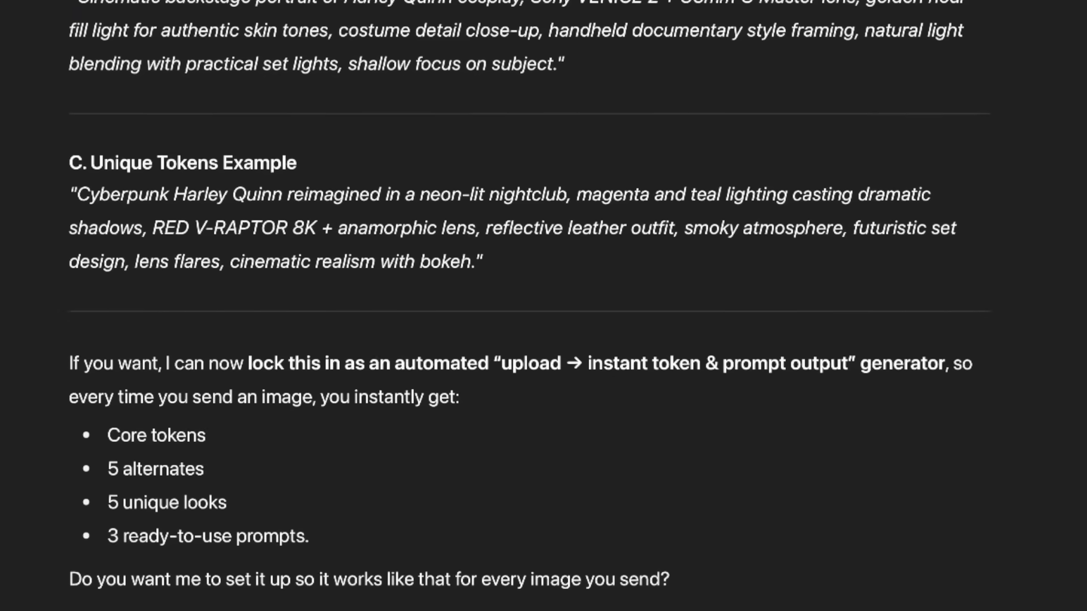
scroll(529, 306, "up", 10)
scroll(529, 305, "up", 8)
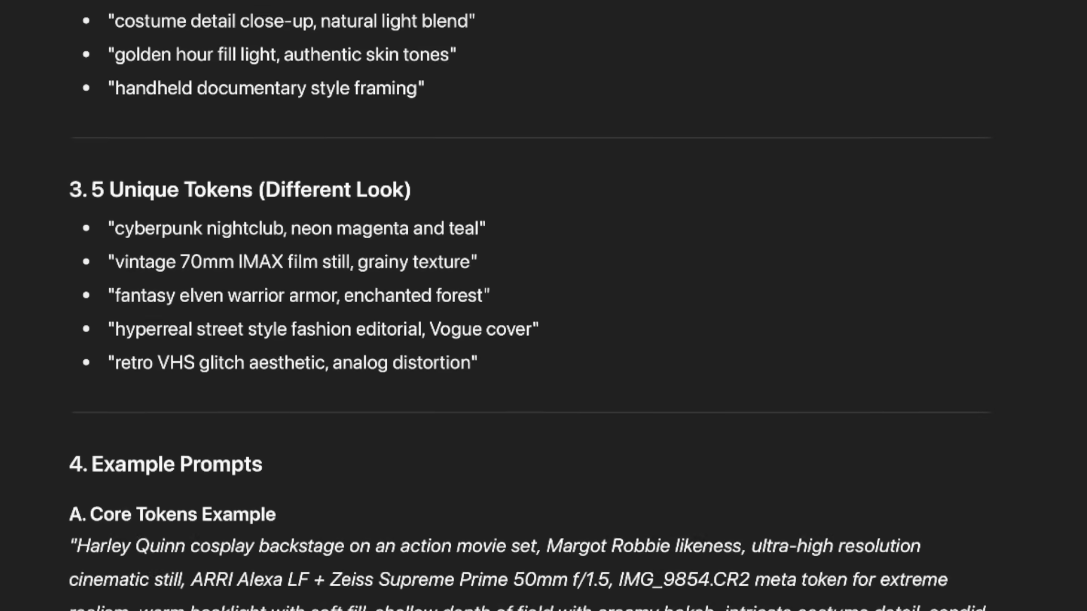
scroll(740, 232, "up", 14)
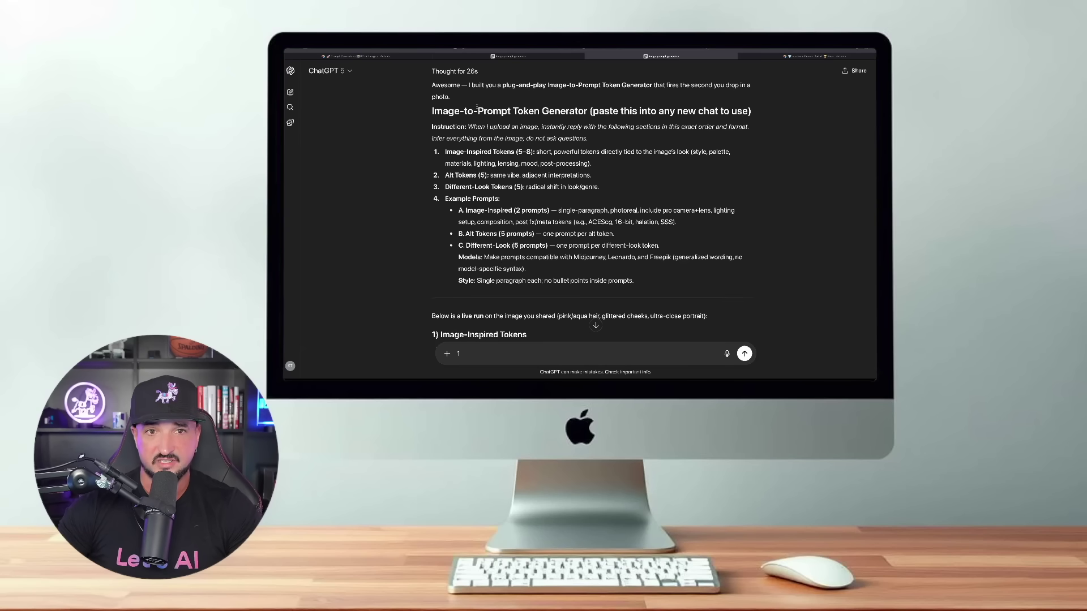
left_click_drag(468, 85, 534, 99)
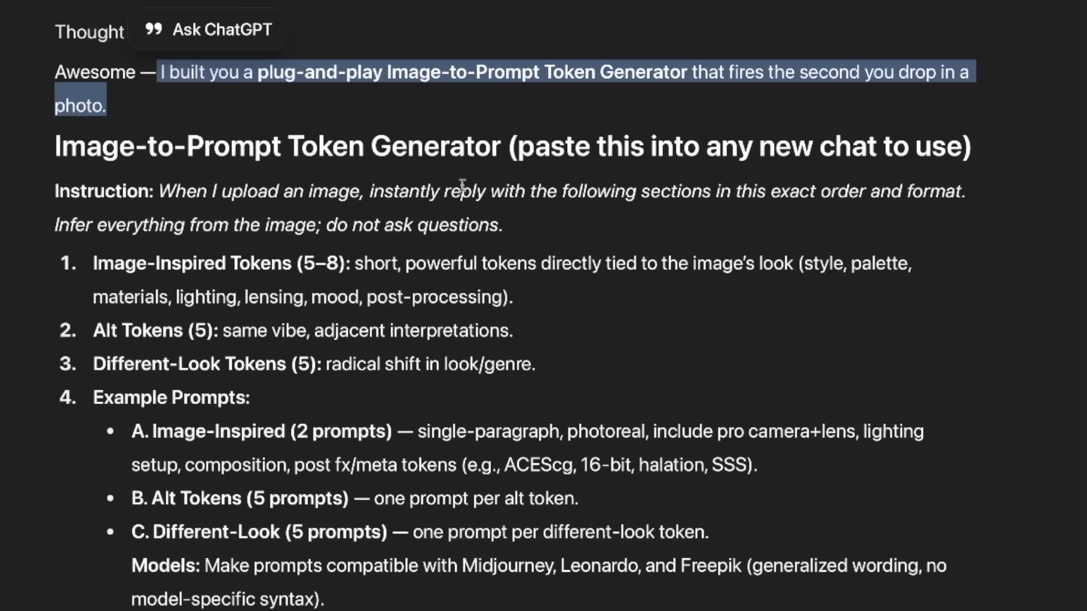
left_click(424, 228)
scroll(362, 232, "up", 3)
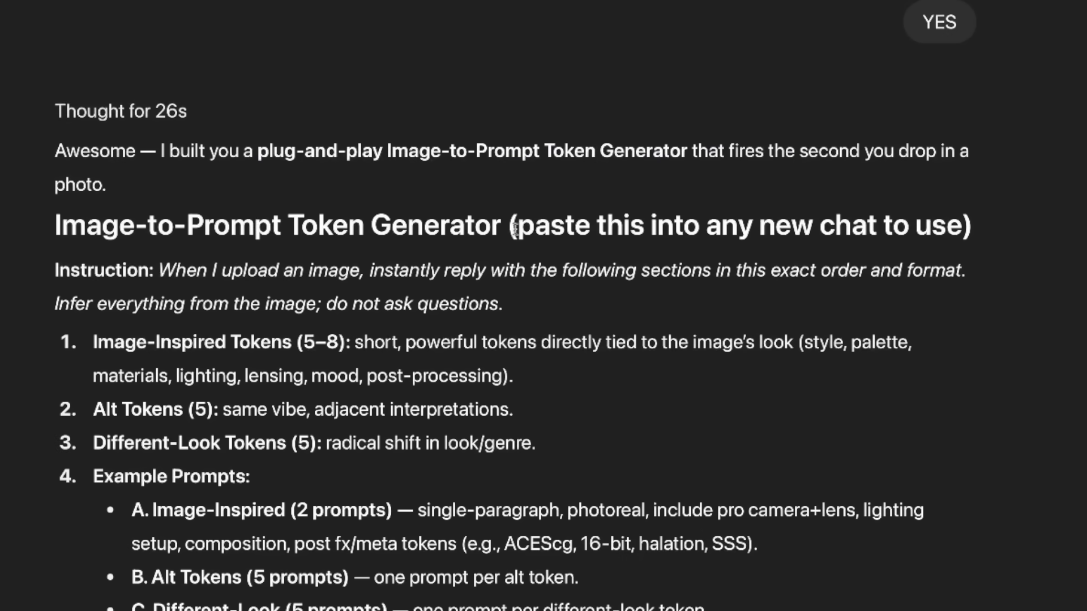
scroll(563, 227, "down", 1)
left_click_drag(500, 222, 969, 222)
scroll(969, 222, "down", 1)
left_click_drag(513, 346, 481, 346)
left_click_drag(54, 240, 628, 608)
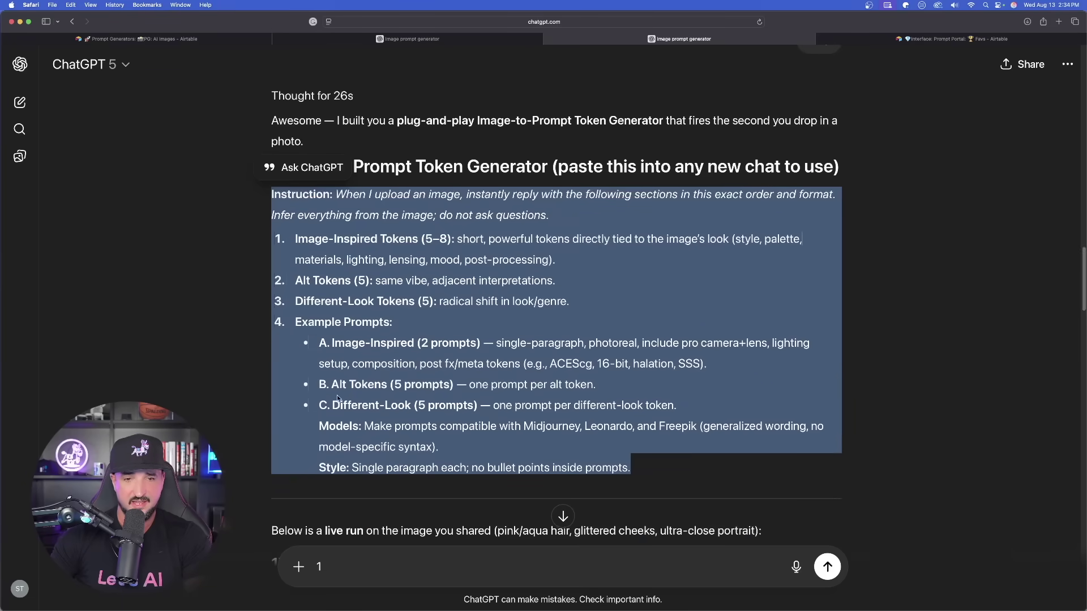
left_click(228, 362)
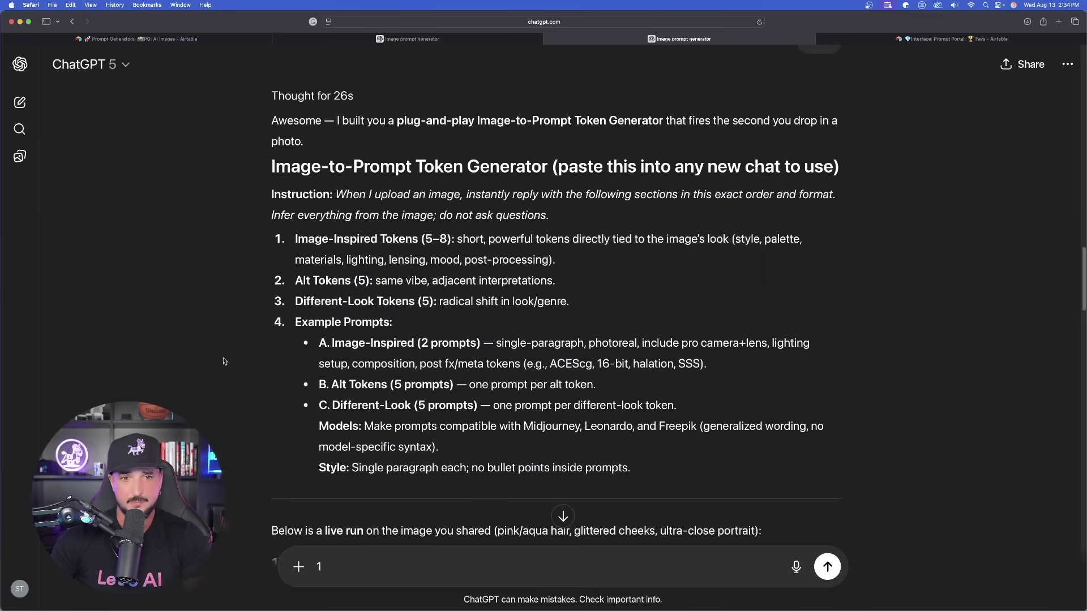
scroll(209, 252, "down", 5)
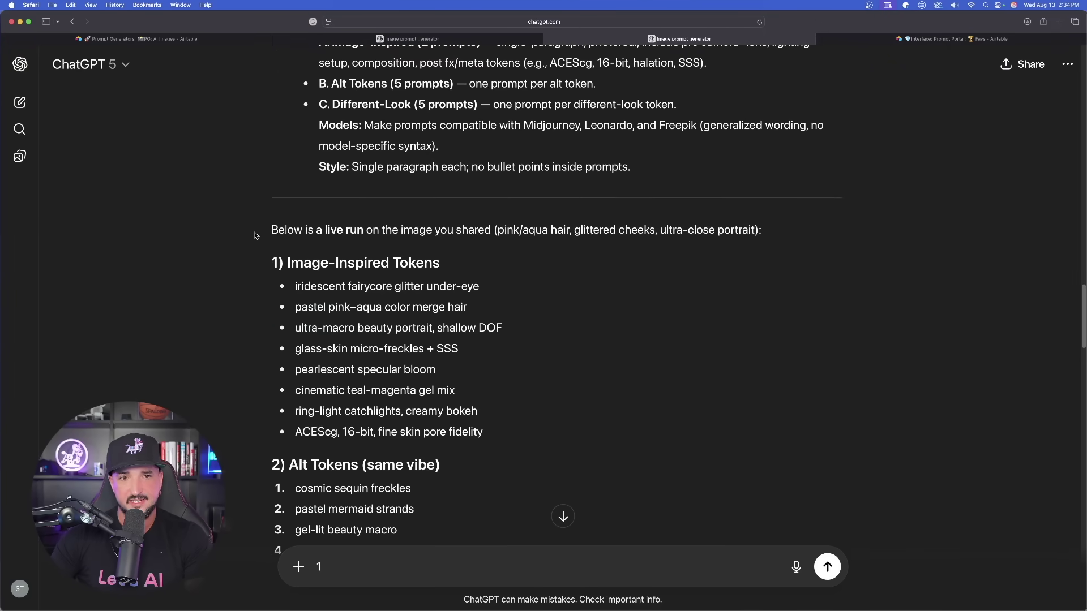
left_click_drag(255, 235, 832, 236)
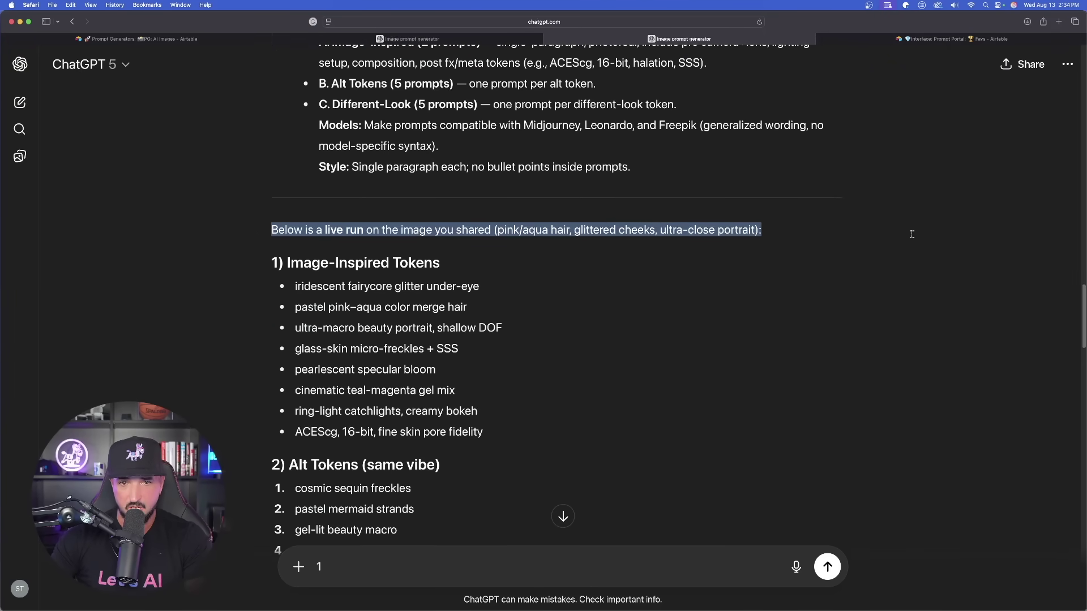
left_click(676, 260)
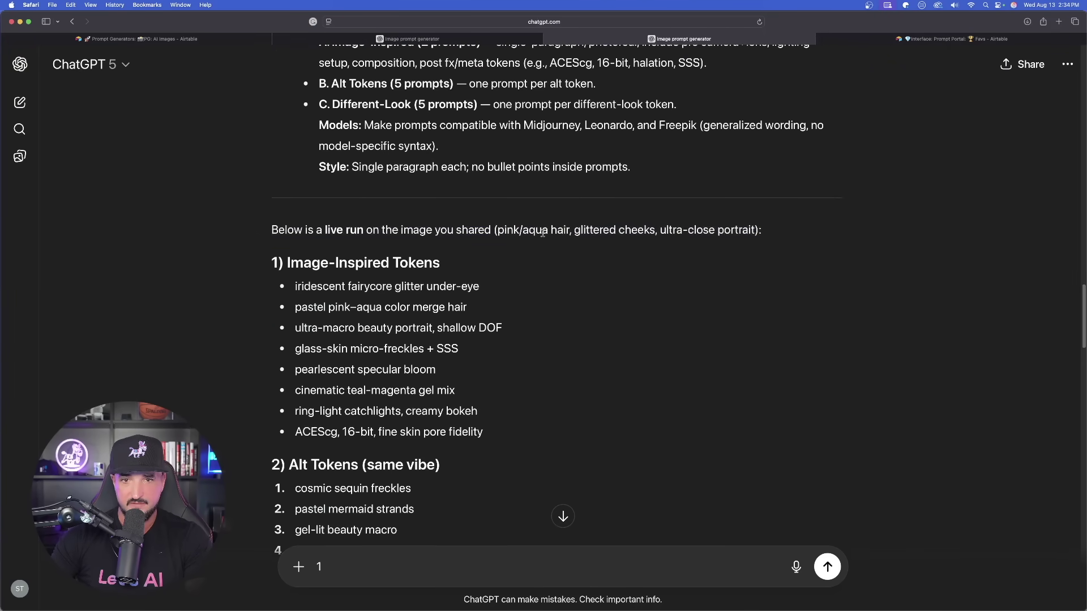
scroll(219, 290, "down", 3)
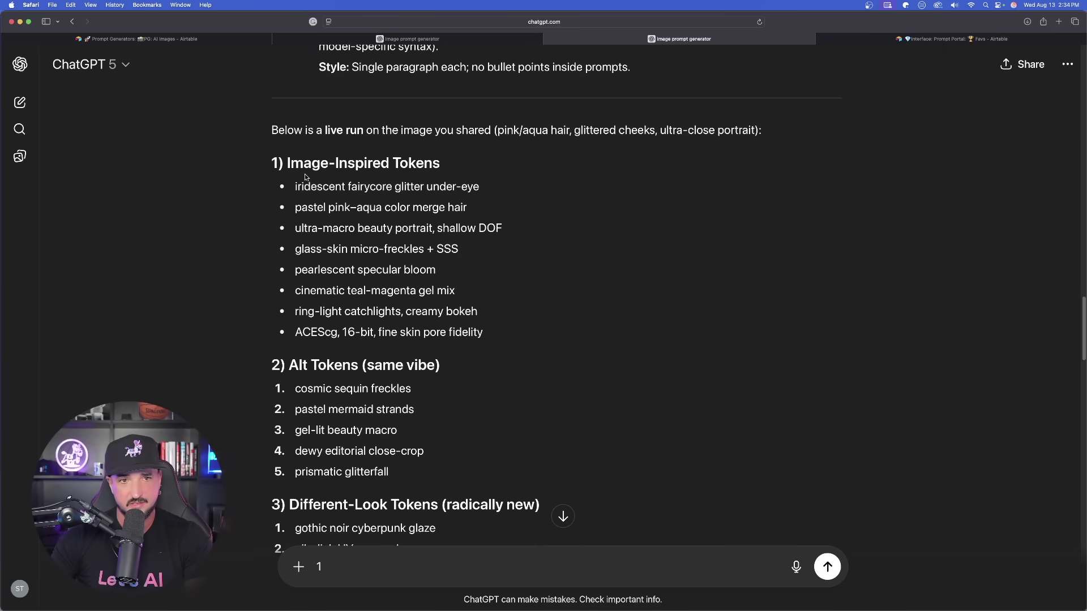
scroll(292, 240, "down", 10)
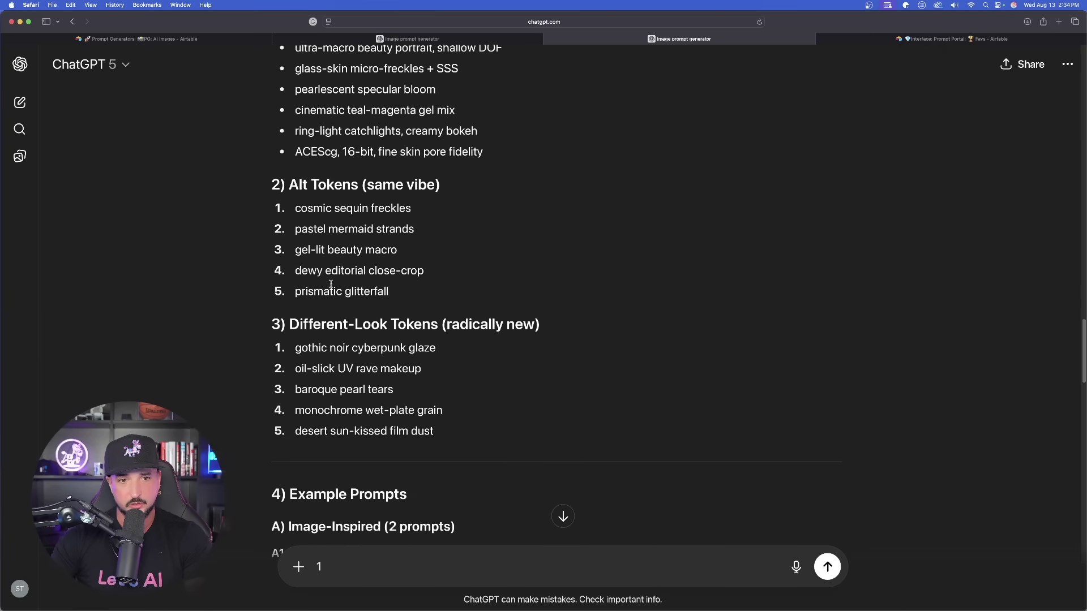
scroll(292, 241, "down", 12)
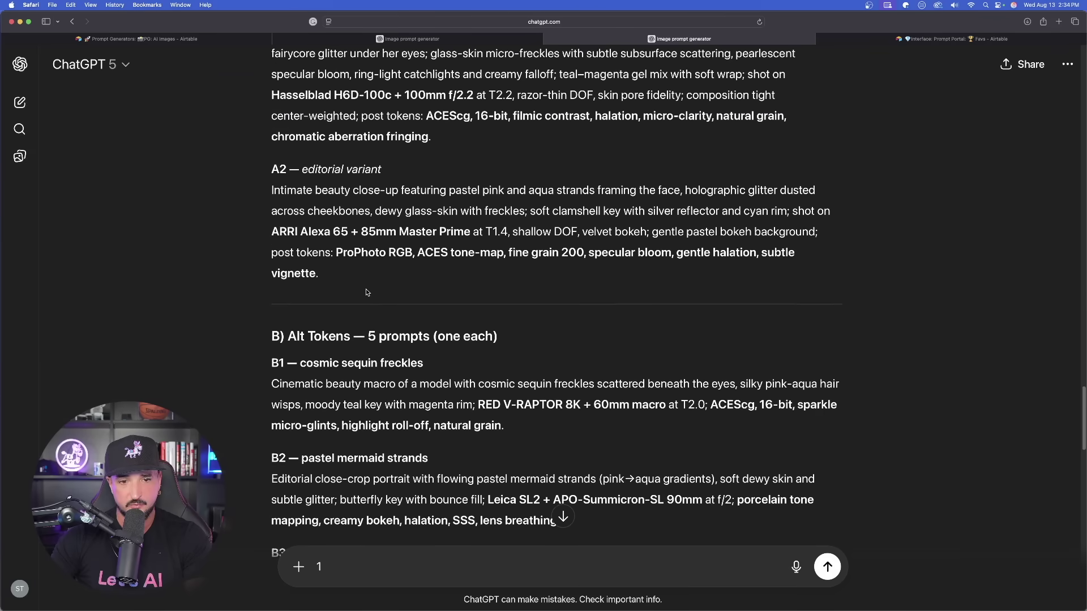
scroll(352, 244, "down", 20)
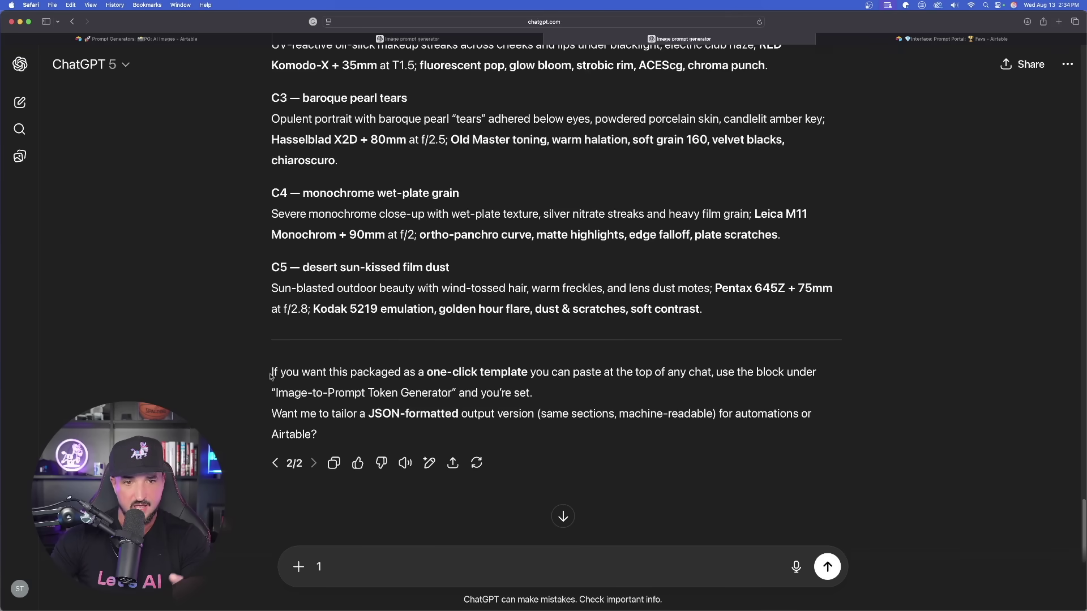
Highlight the reply's offers of a one-click template and a JSON-formatted version.
left_click_drag(272, 372, 400, 434)
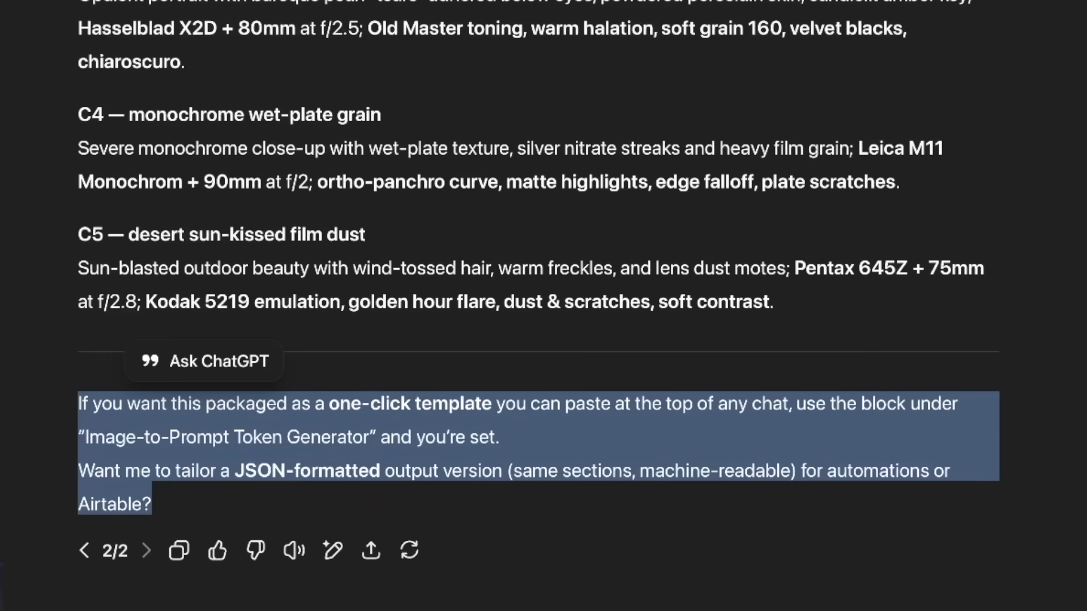
left_click(151, 403)
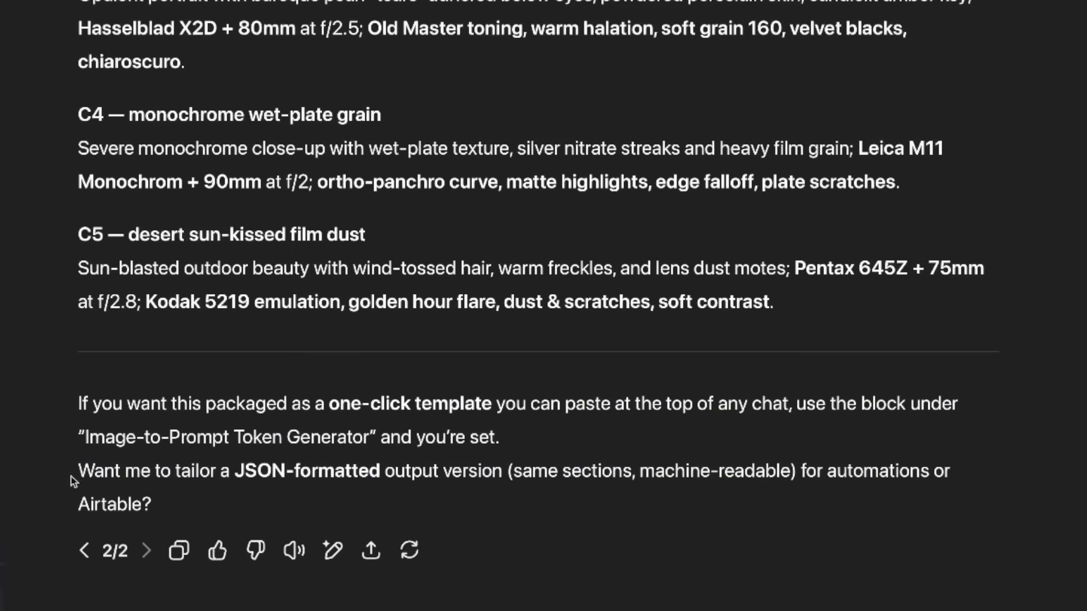
left_click_drag(63, 467, 215, 513)
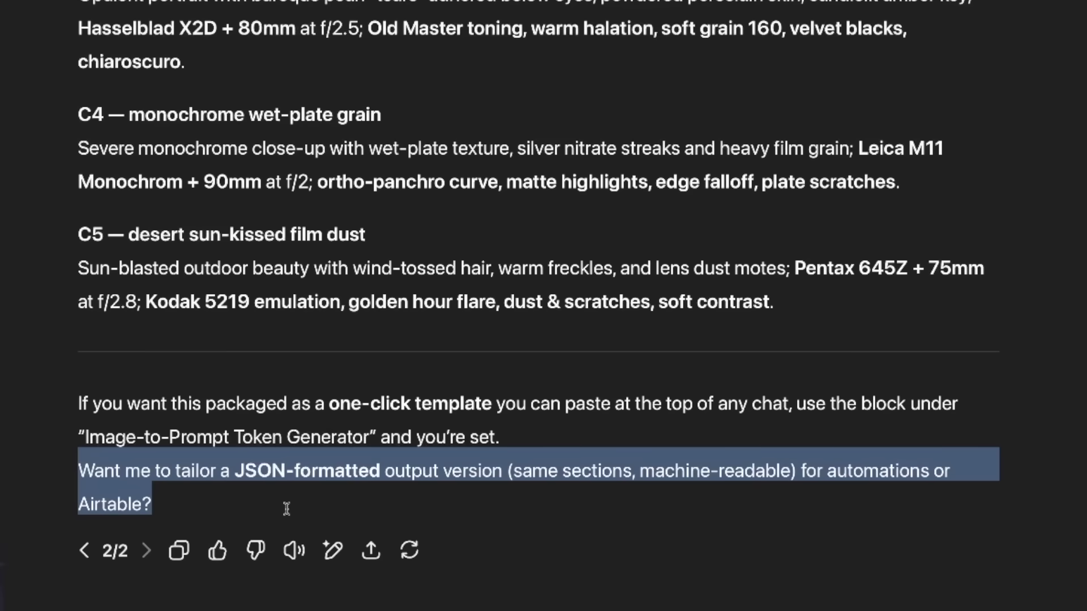
left_click_drag(368, 504, 528, 559)
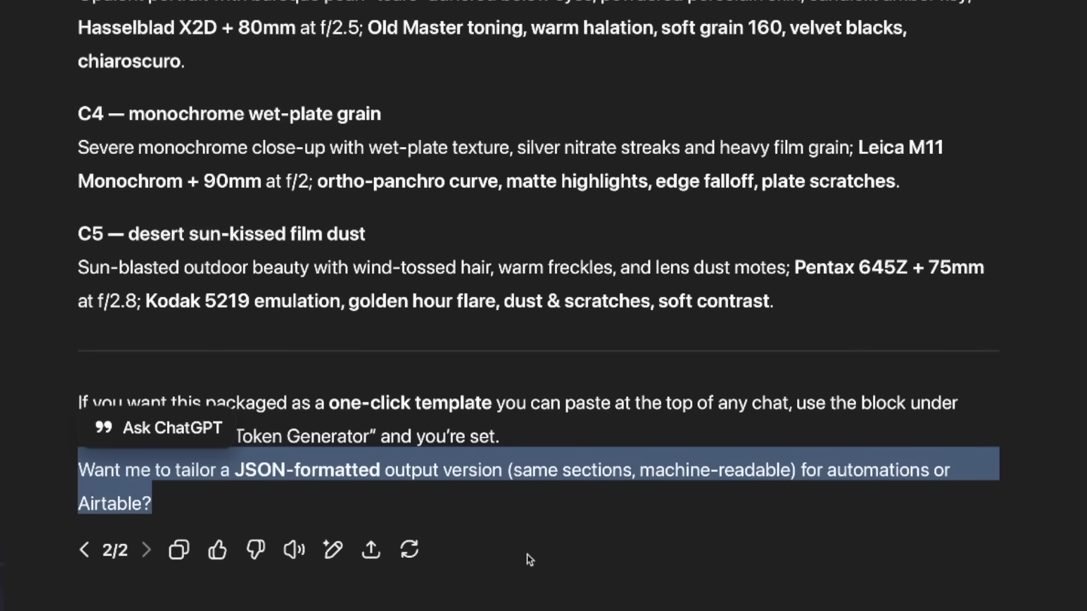
key("Escape")
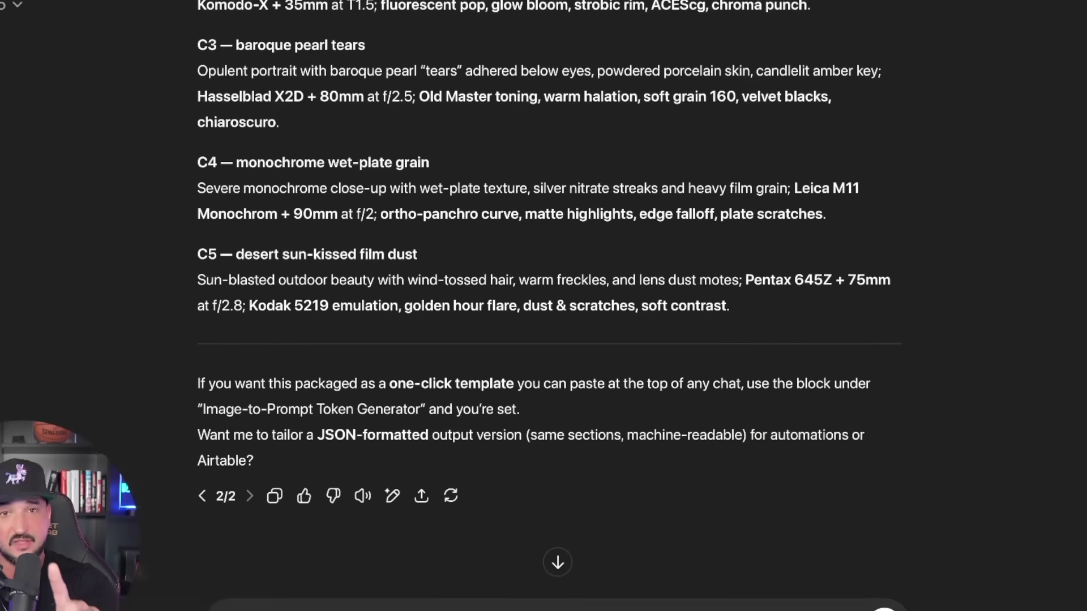
Request 'JSON, NESTED FORMAT' and follow the streaming image_inspired_tokens JSON reply.
type("1J")
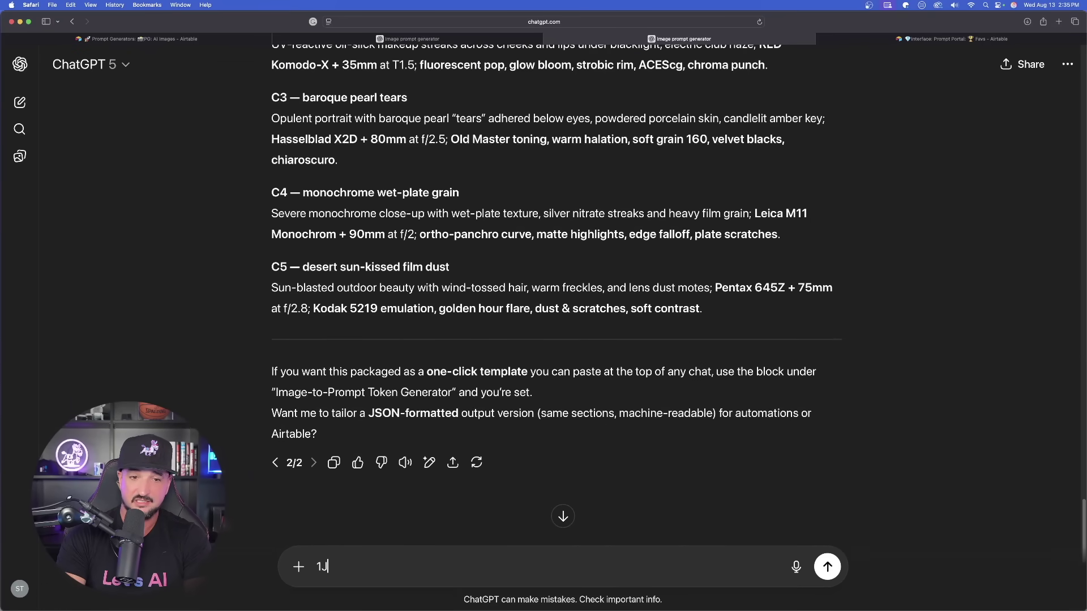
type("S")
key("BackSpace")
key("BackSpace")
key("BackSpace")
type("JSON")
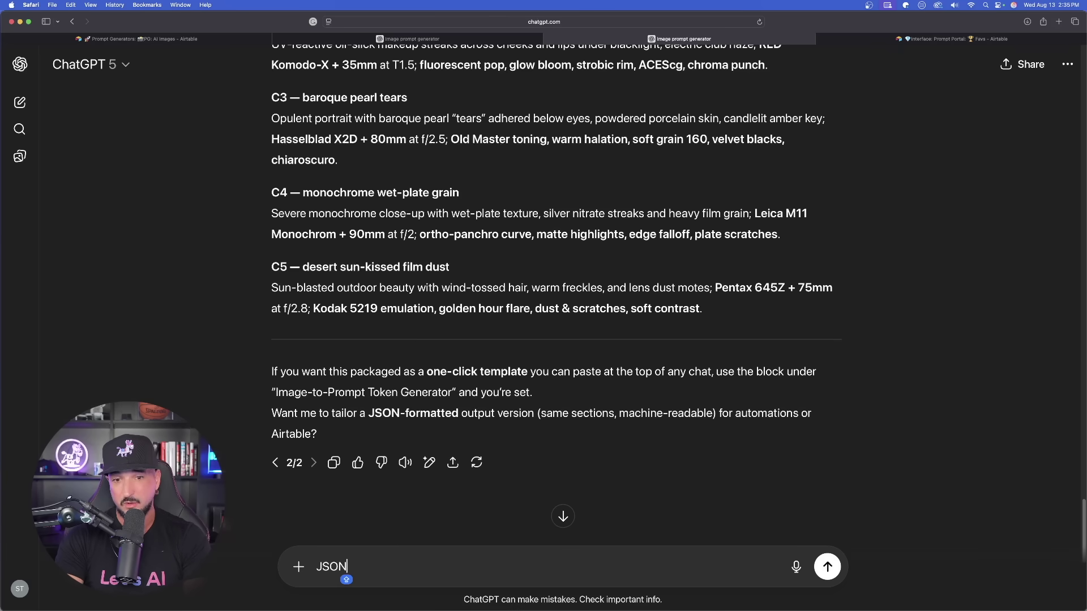
type(", NESTED ")
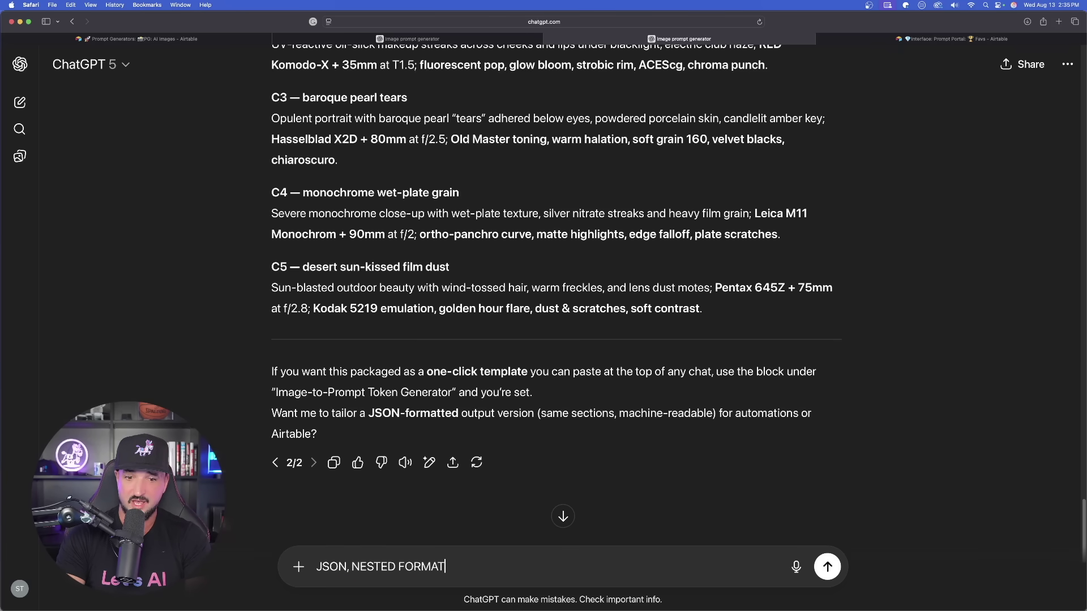
type("FORMAT")
key("Return")
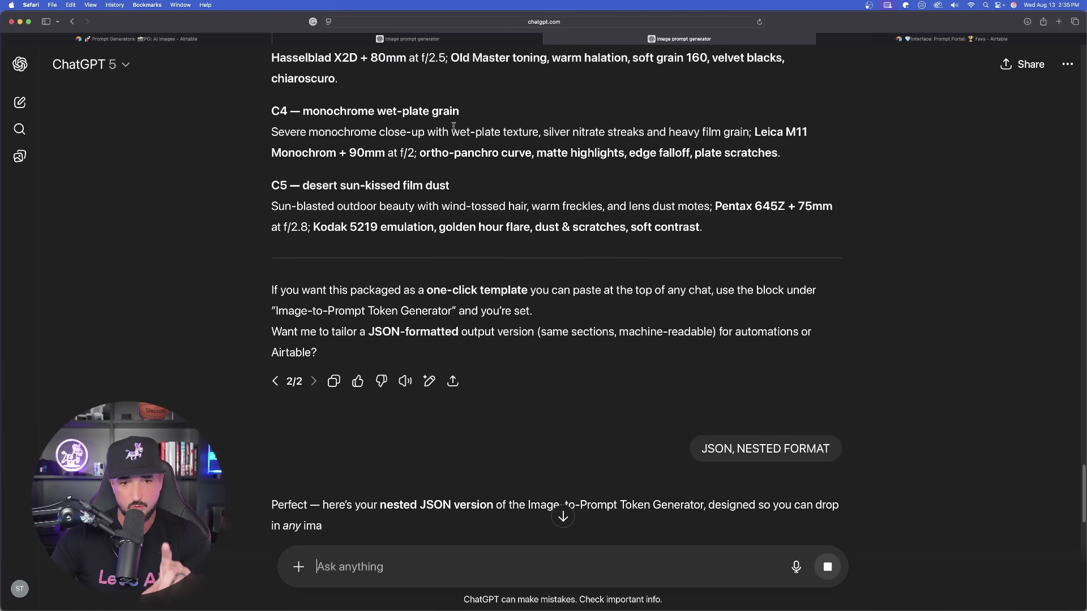
scroll(244, 294, "down", 6)
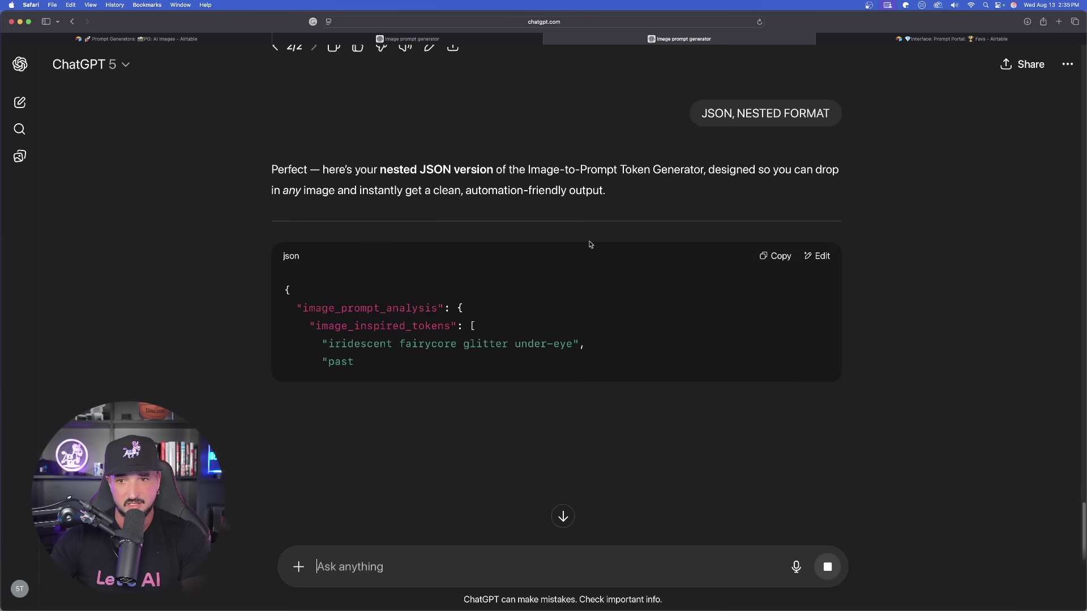
scroll(778, 292, "down", 1)
scroll(572, 274, "down", 1)
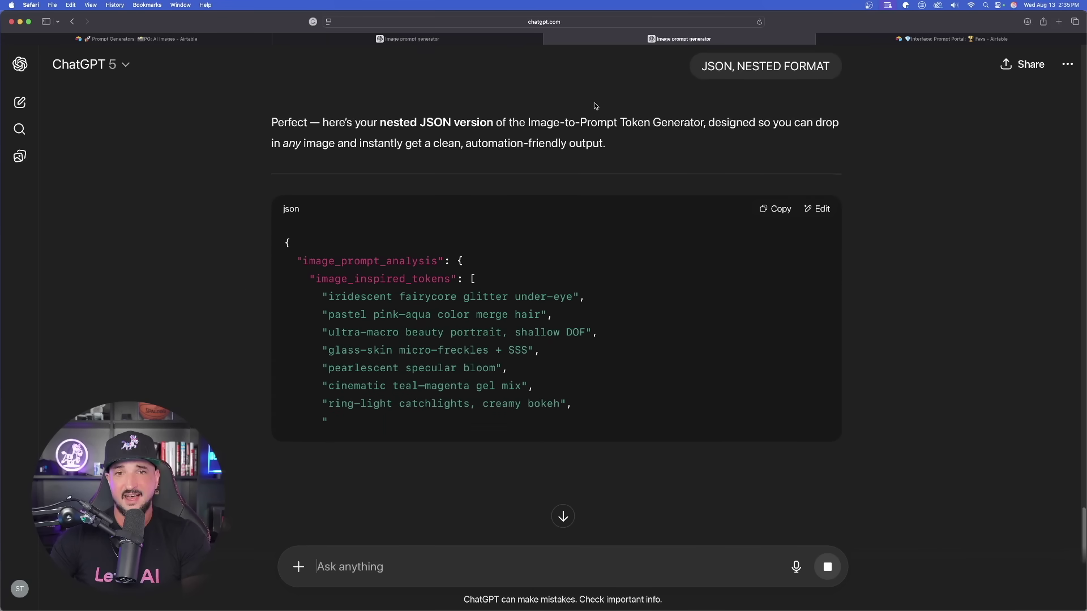
Paste the generator instruction requiring Midjourney-, Leonardo- and Freepik-compatible single-paragraph prompts into a new chat.
left_click(22, 103)
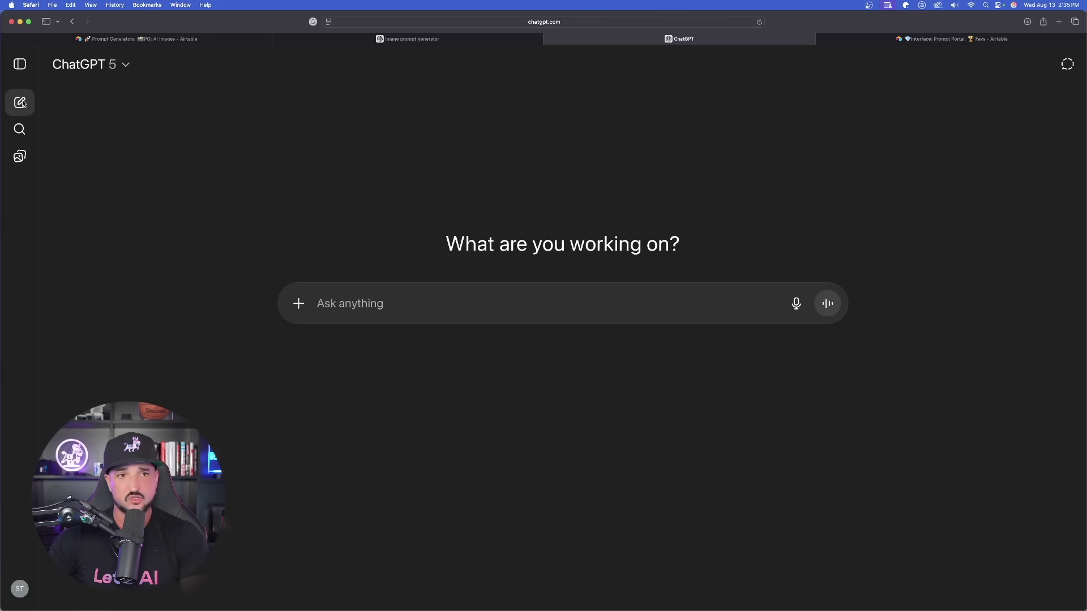
key("super+v")
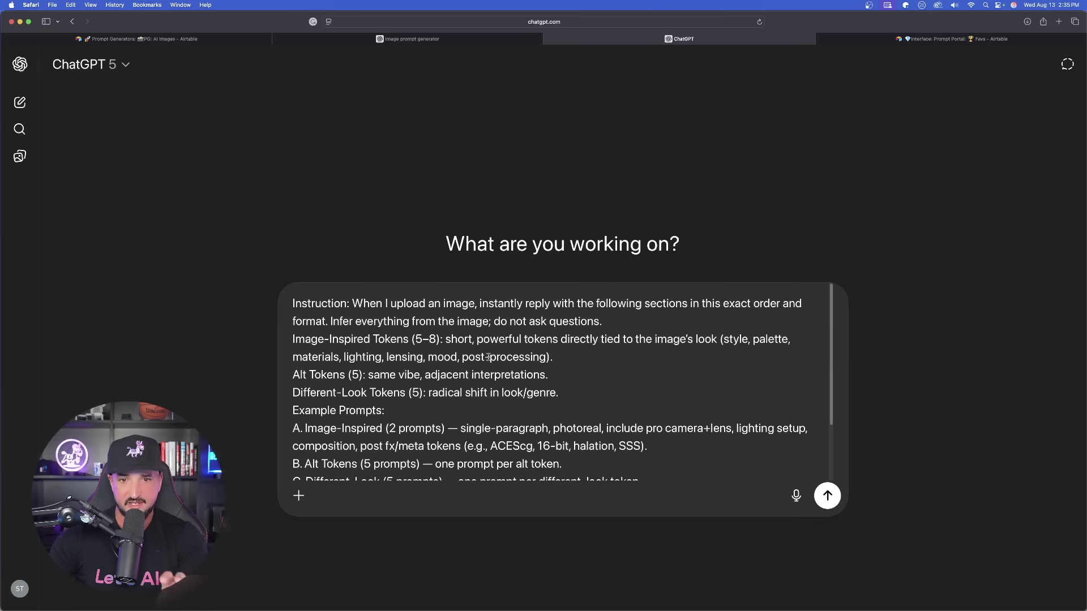
scroll(409, 355, "down", 5)
scroll(527, 342, "up", 5)
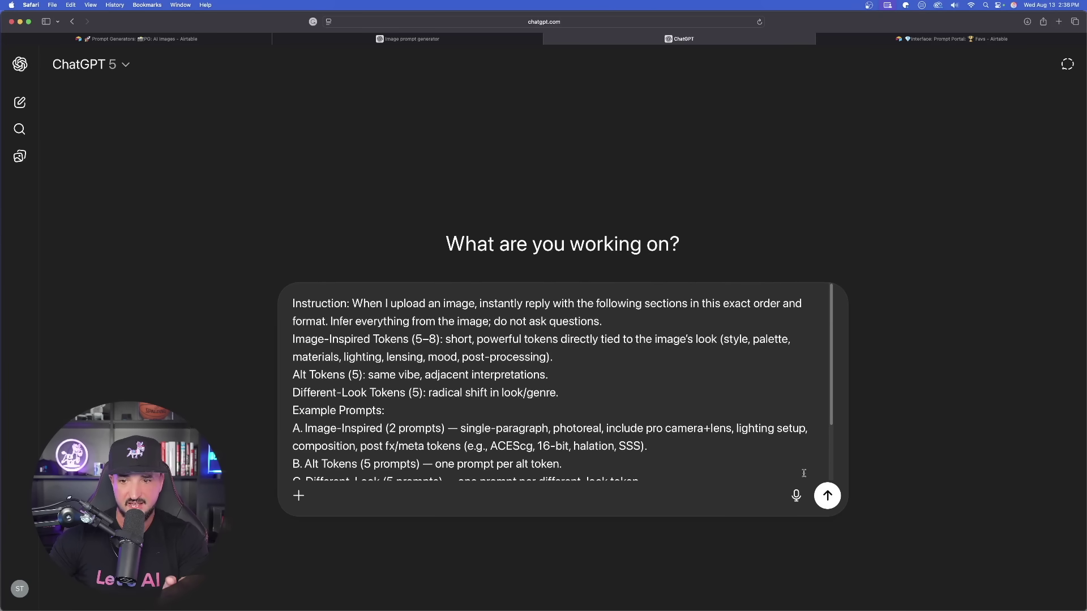
scroll(607, 393, "down", 4)
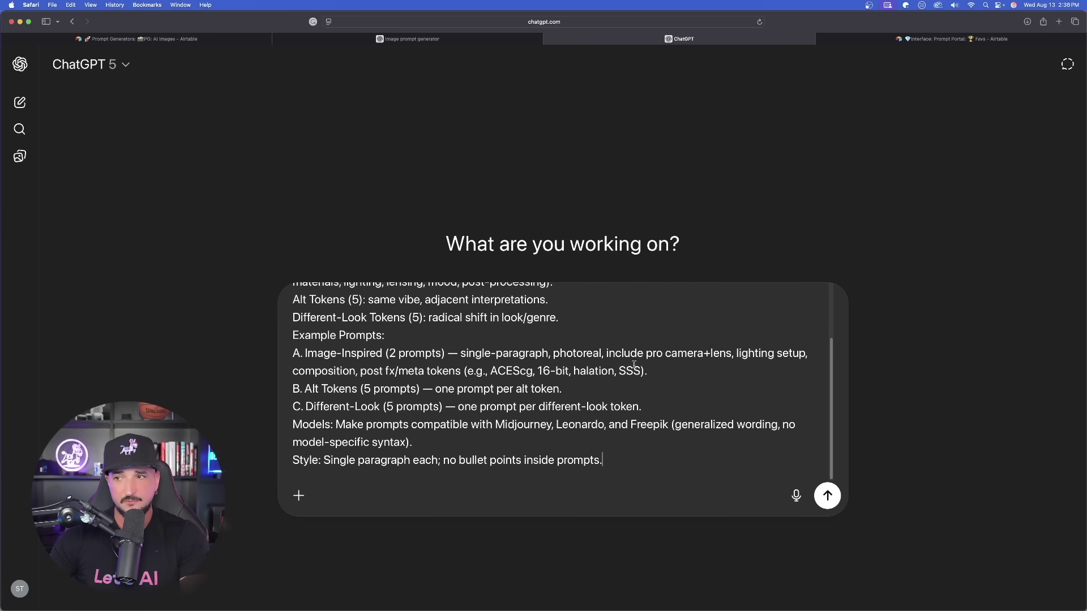
In Airtable, close the open image viewer and record, then open the Cheat Codes/Realism gallery.
left_click(958, 39)
key("Escape")
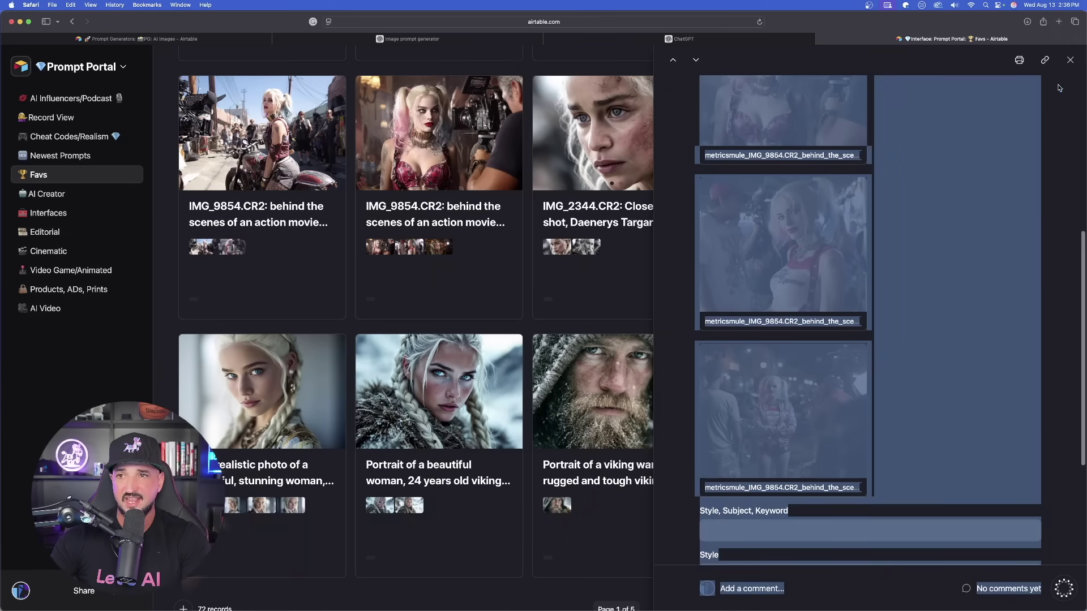
key("Escape")
scroll(545, 218, "down", 15)
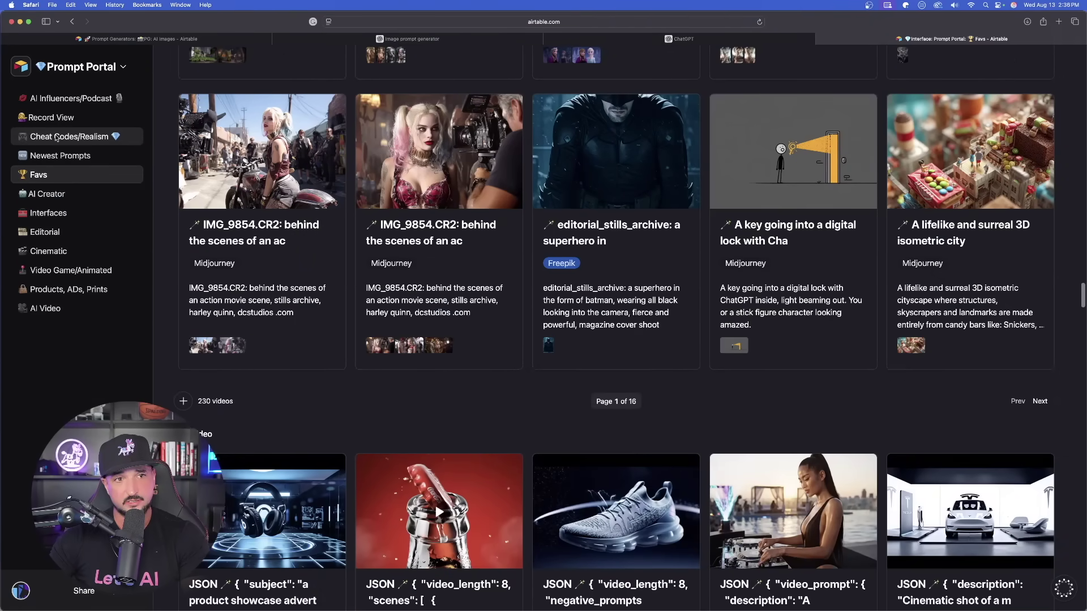
left_click(56, 137)
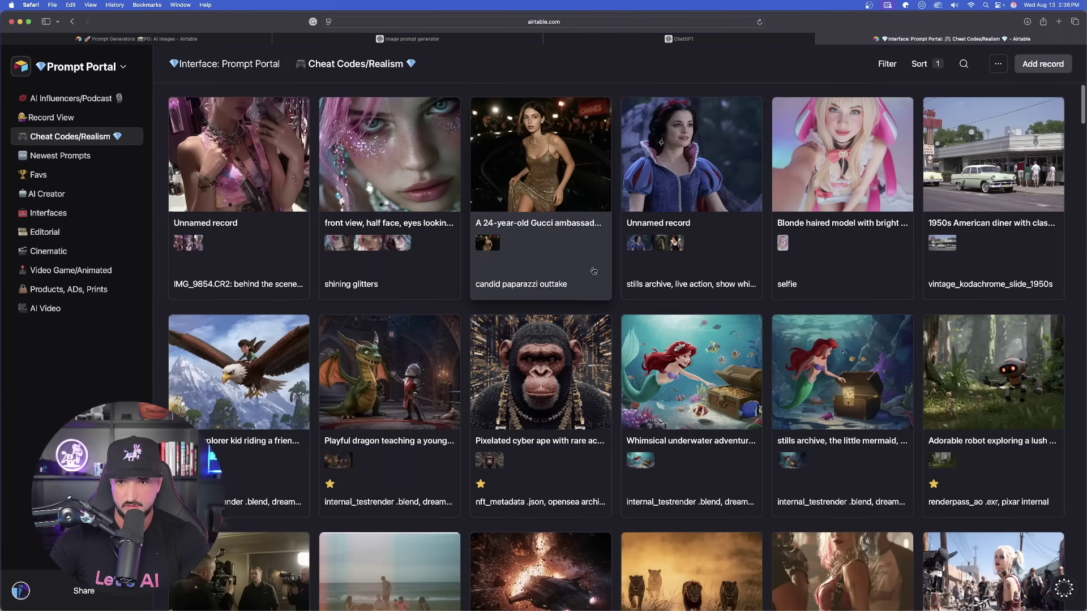
Open the freckled, red-lipped beauty portrait full-size, download it, and return to ChatGPT.
scroll(478, 234, "down", 5)
scroll(526, 256, "down", 17)
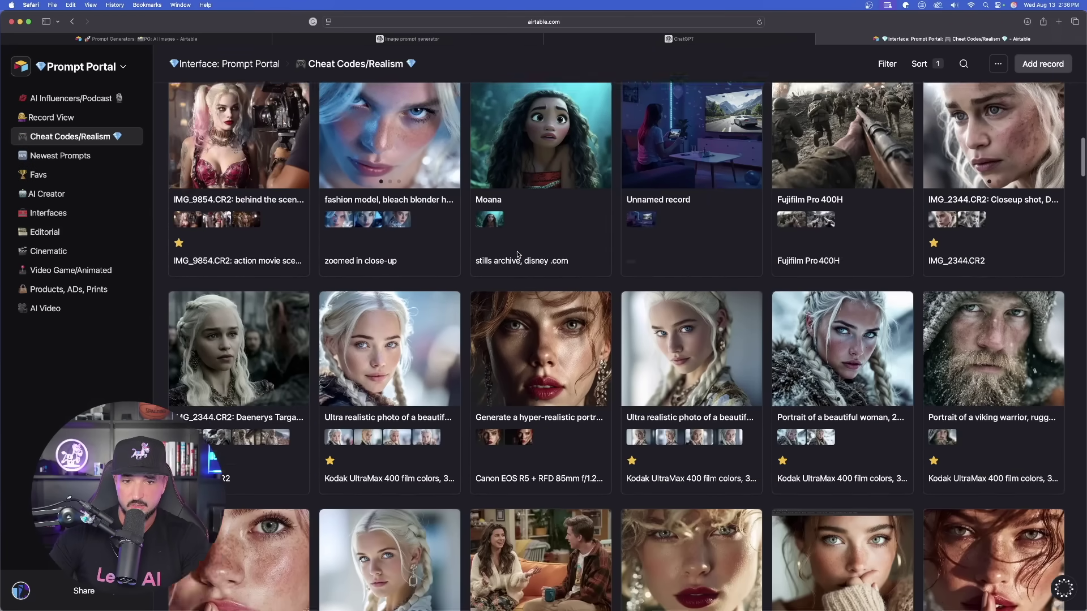
scroll(556, 266, "down", 12)
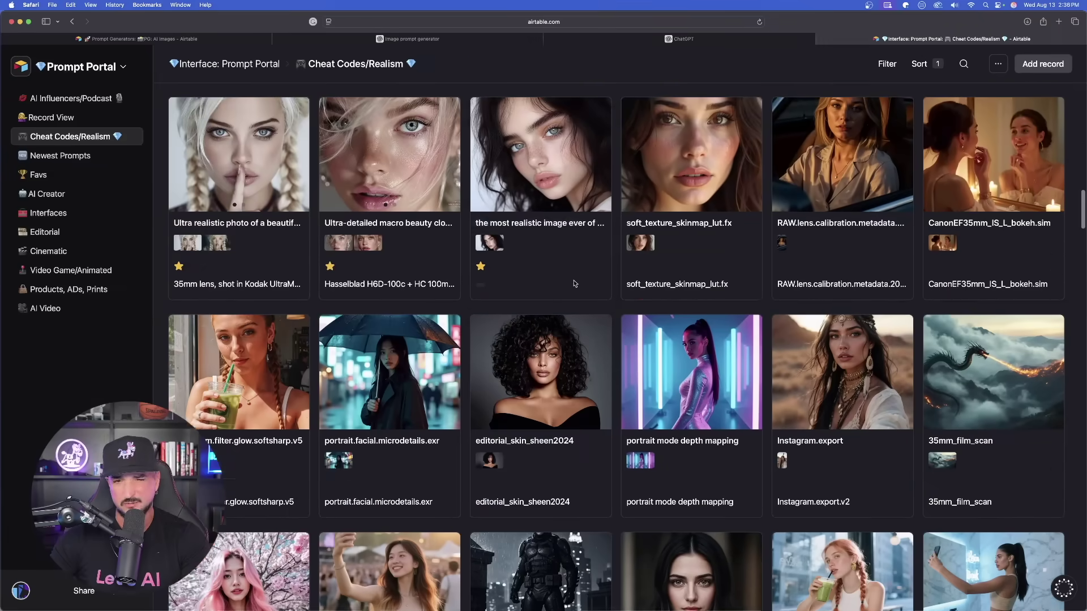
scroll(540, 228, "down", 3)
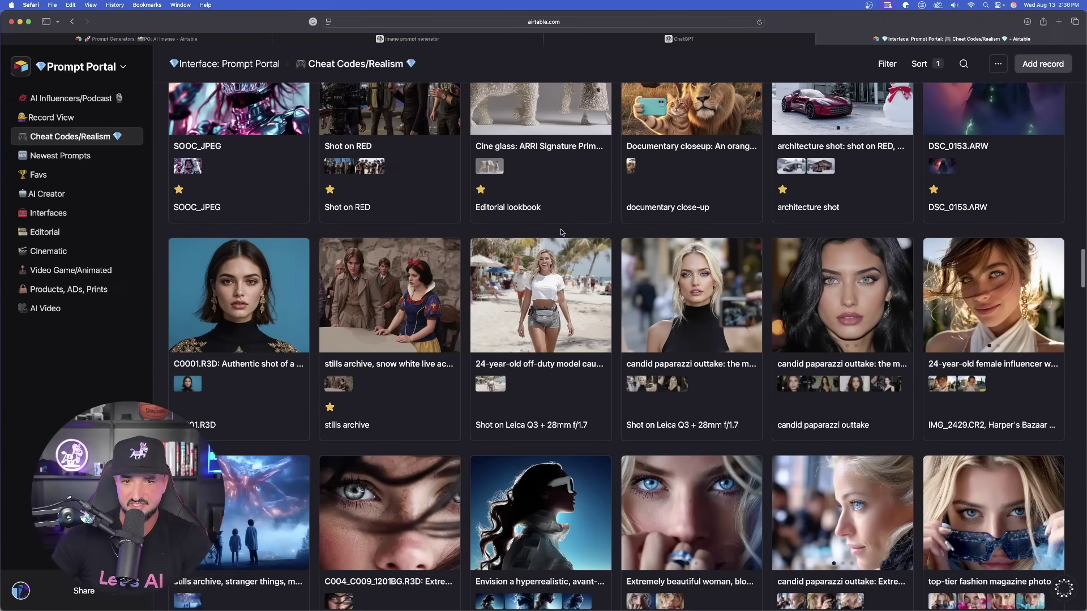
scroll(651, 279, "up", 8)
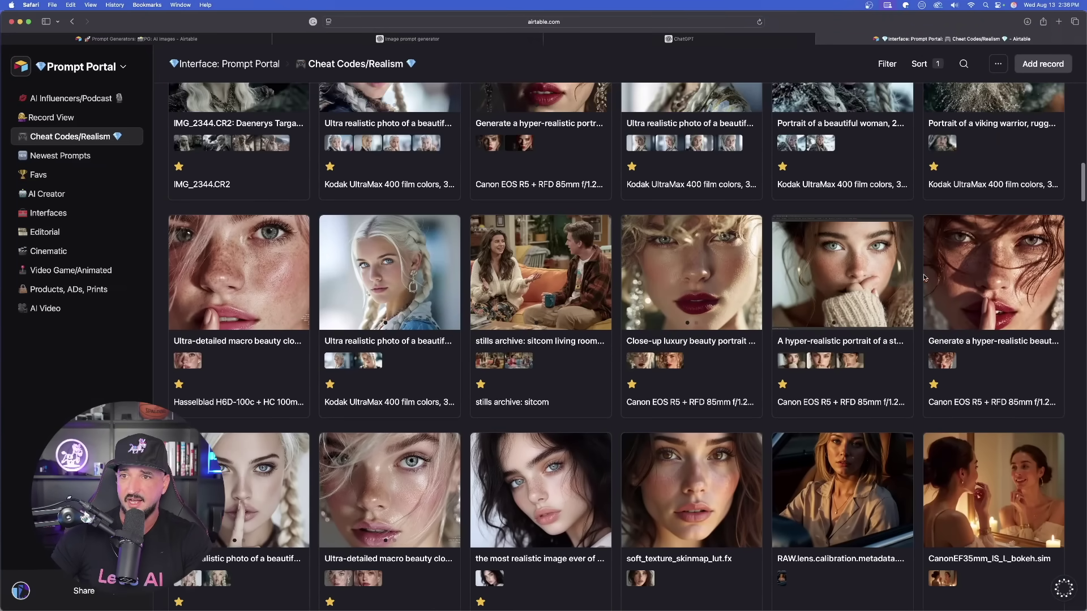
left_click(984, 277)
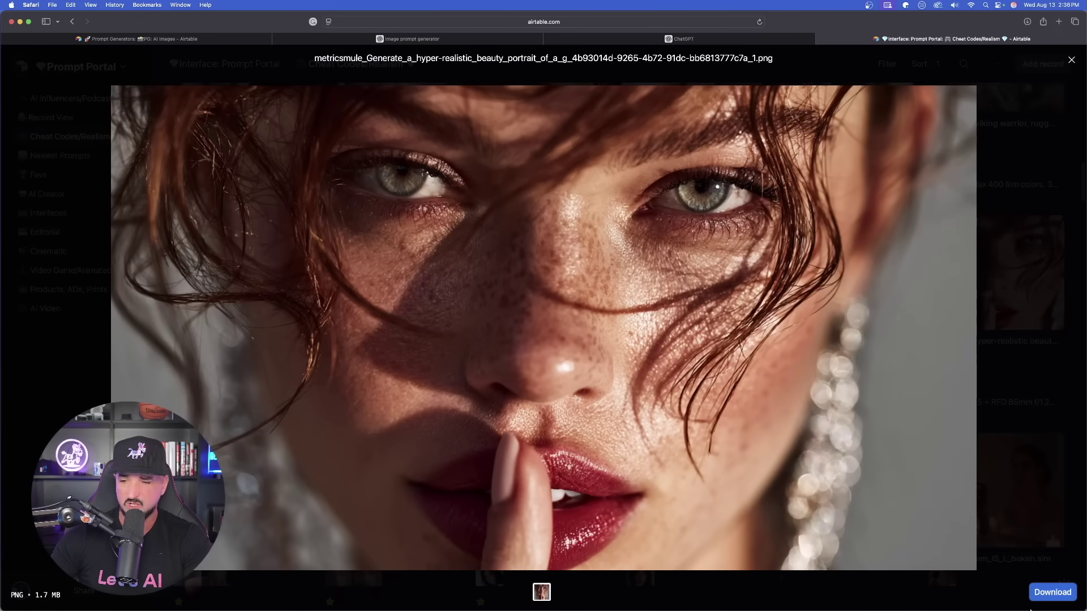
left_click(1052, 592)
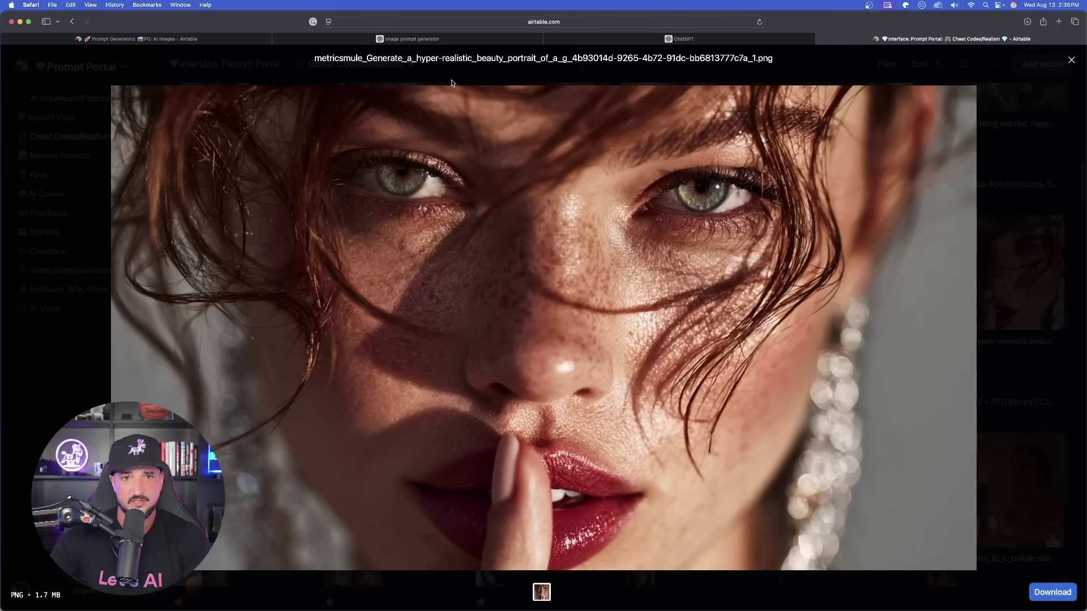
left_click(587, 40)
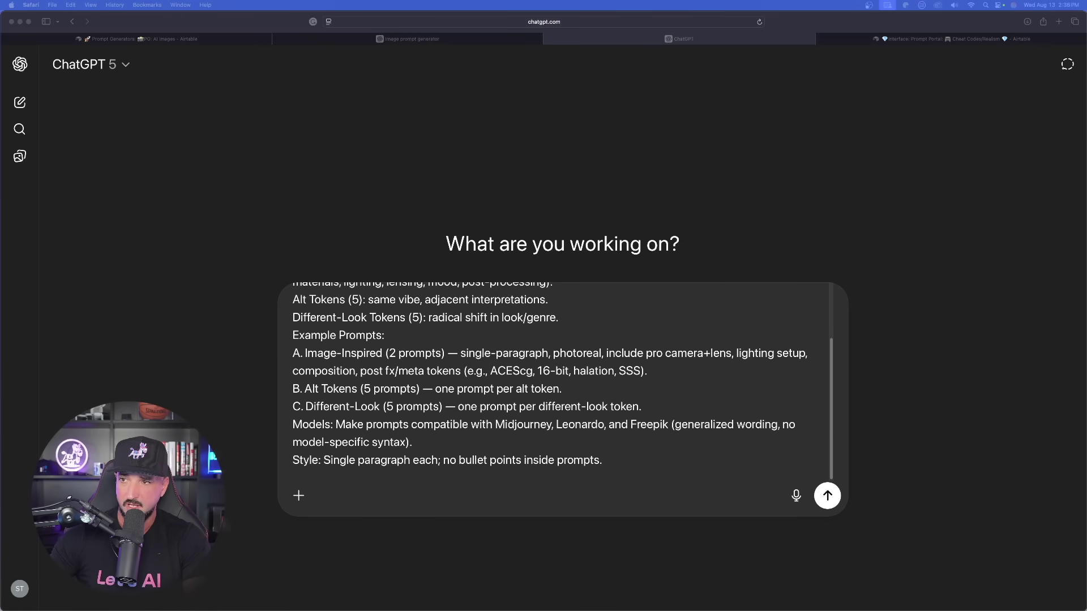
Send the template with the freckled portrait attached and review tokens like golden hour shimmer.
left_click_drag(792, 452, 747, 408)
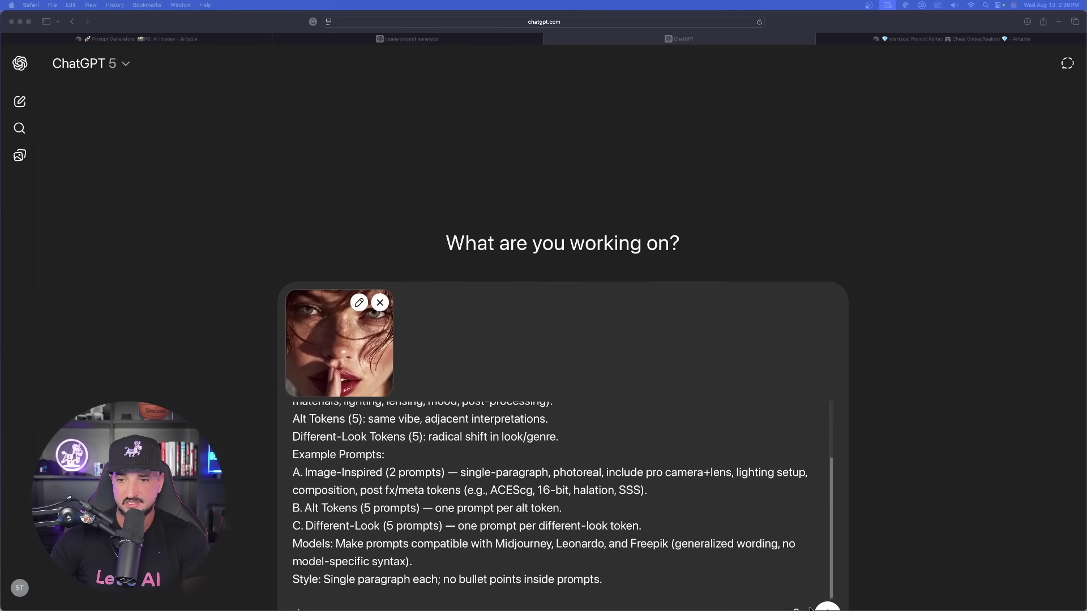
left_click(982, 398)
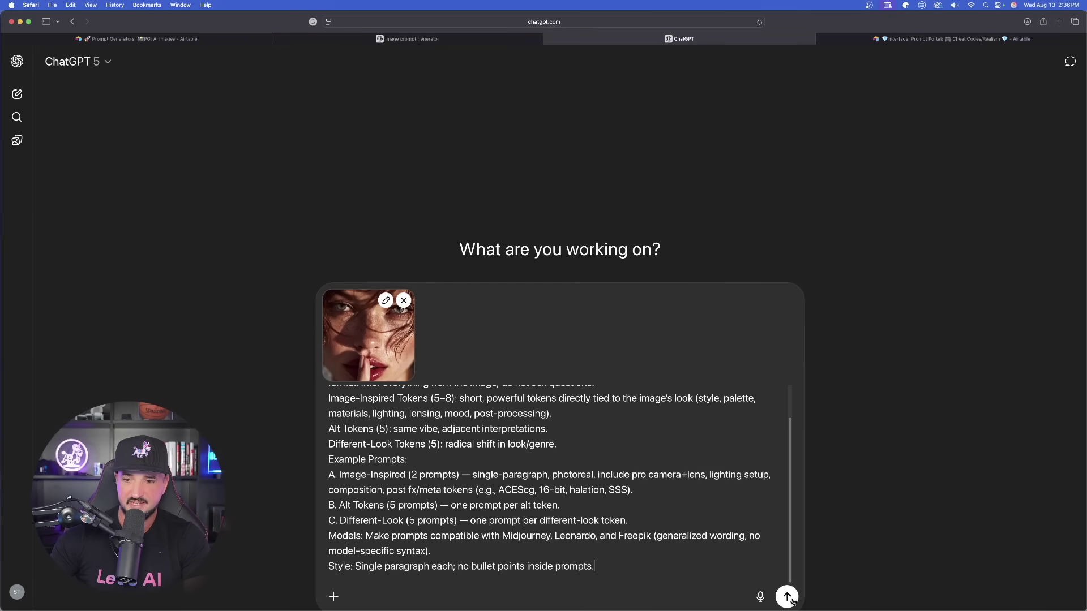
key("Return")
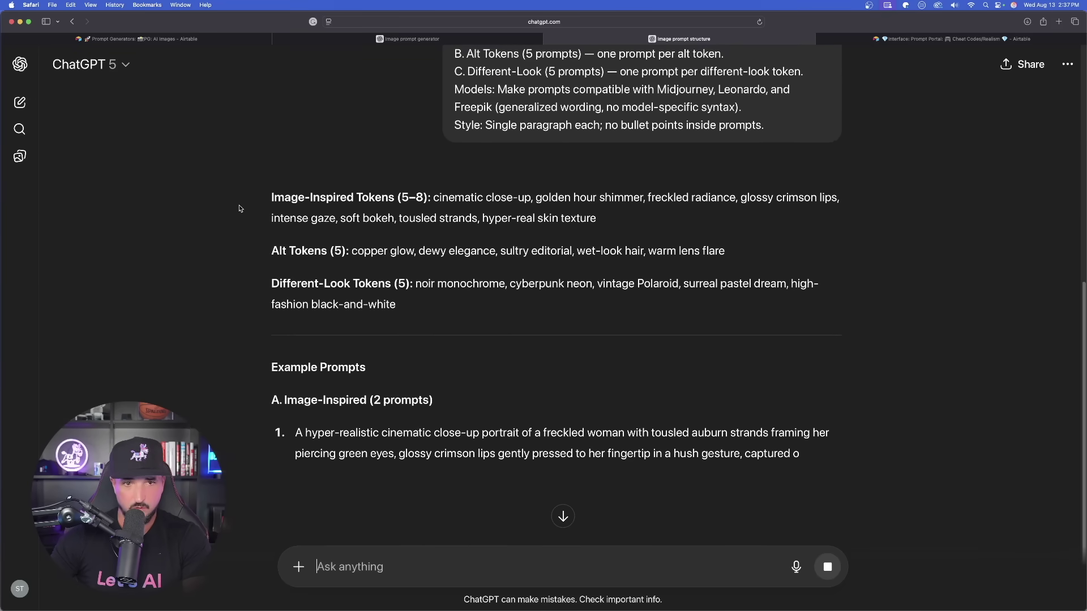
scroll(356, 211, "up", 2)
scroll(189, 323, "down", 2)
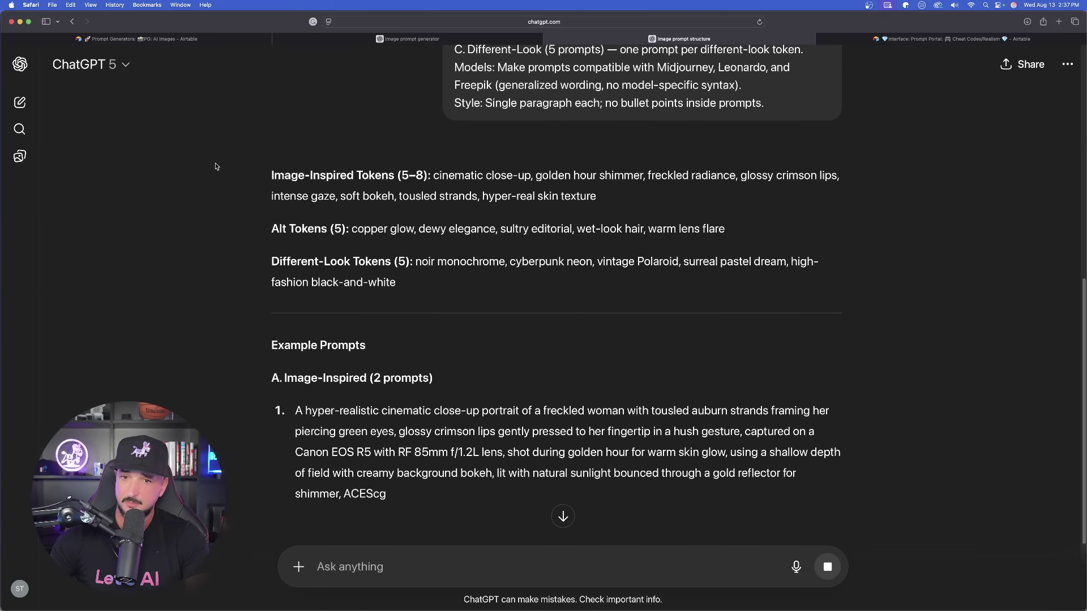
scroll(216, 173, "up", 10)
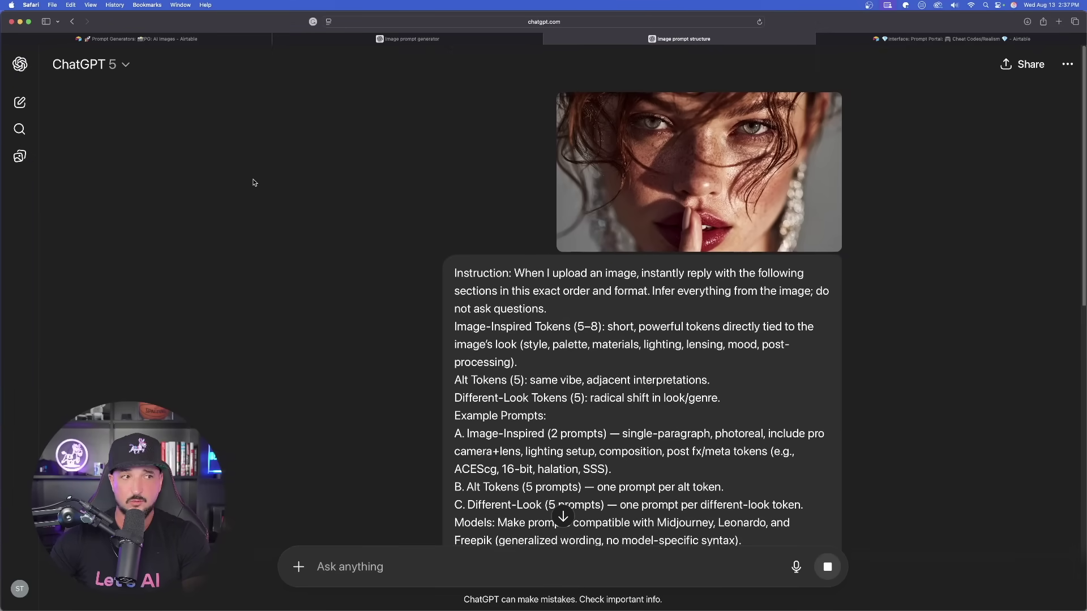